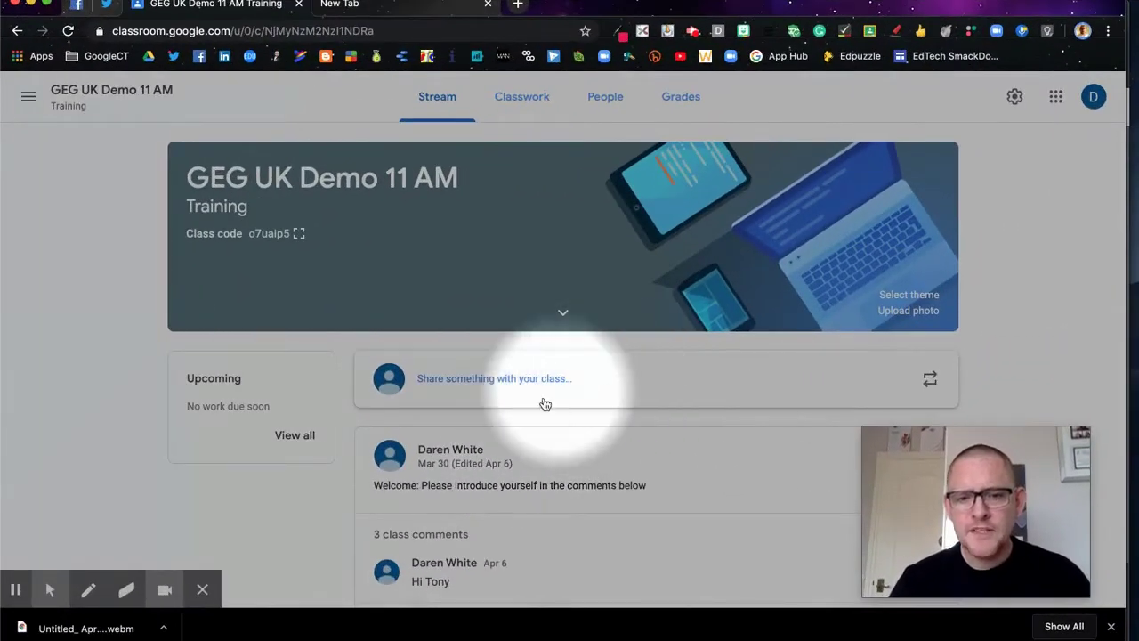
- Switch from the class Stream to the Classwork page of GEG UK Demo 11 AM
scroll(529, 497, "down", 5)
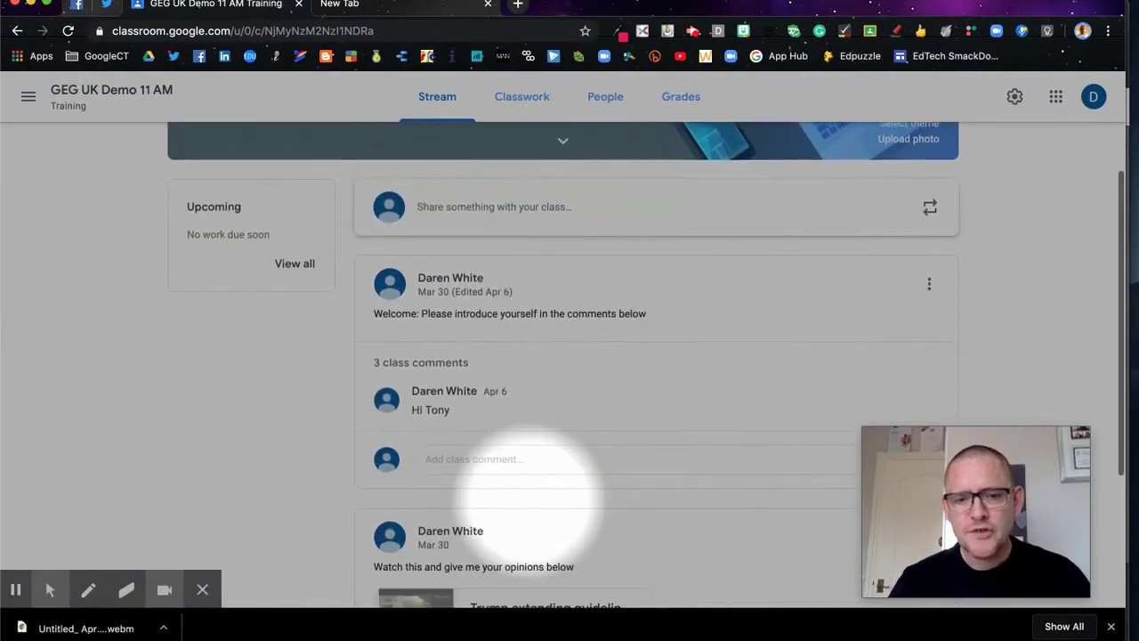
scroll(529, 481, "up", 5)
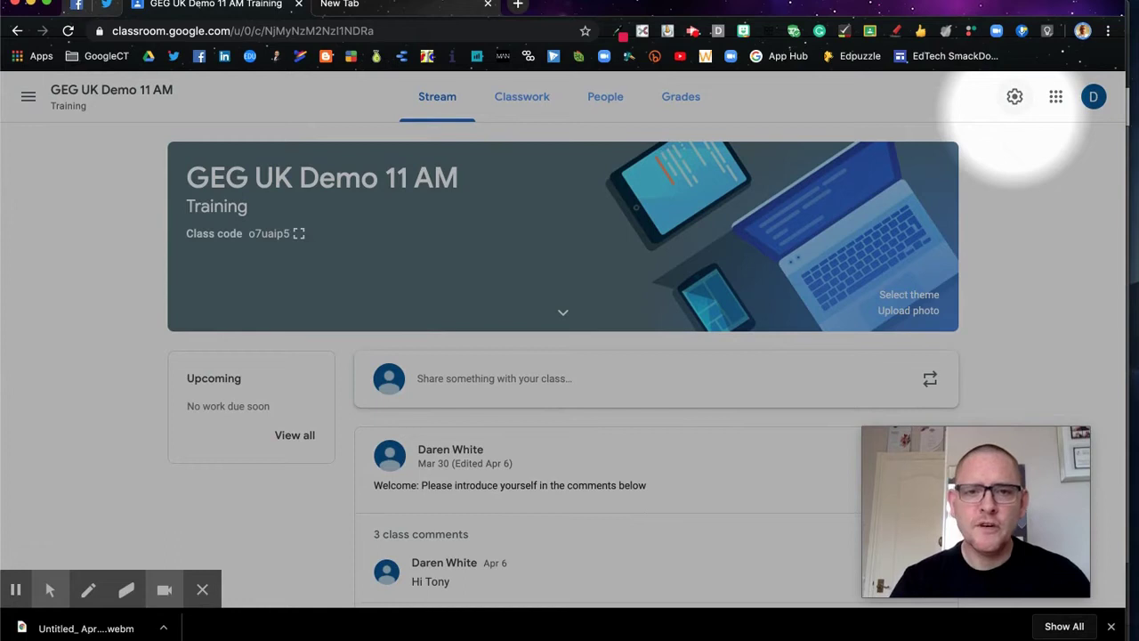
left_click(48, 592)
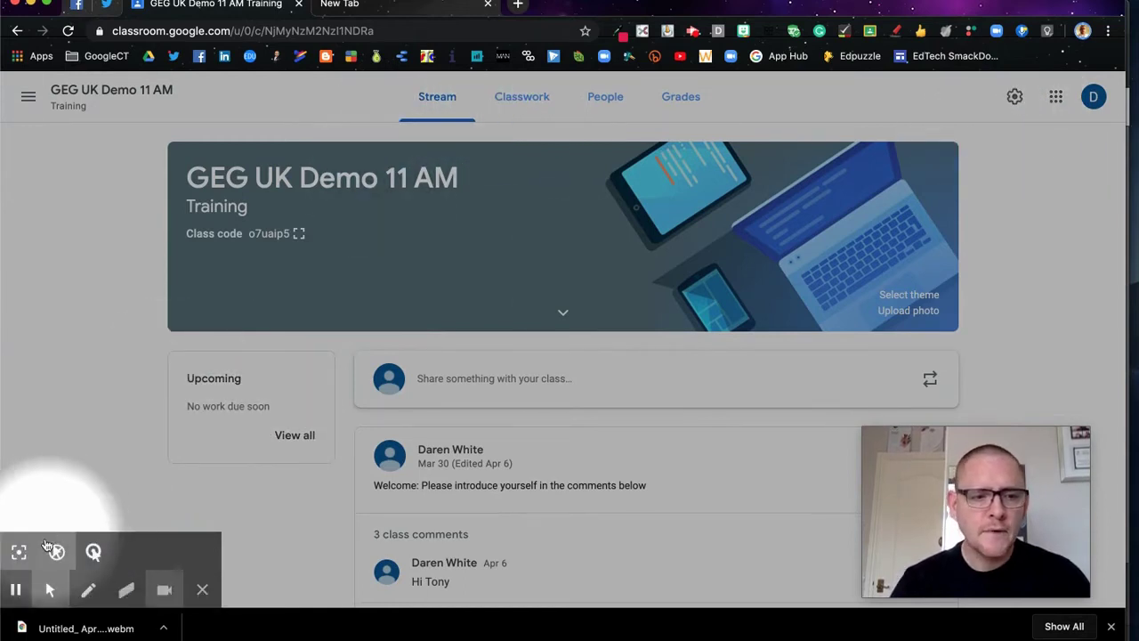
left_click(53, 550)
- Expand the Introduce yourself assignment and open its Student work page, showing scores 4 and 0.5
left_click(523, 98)
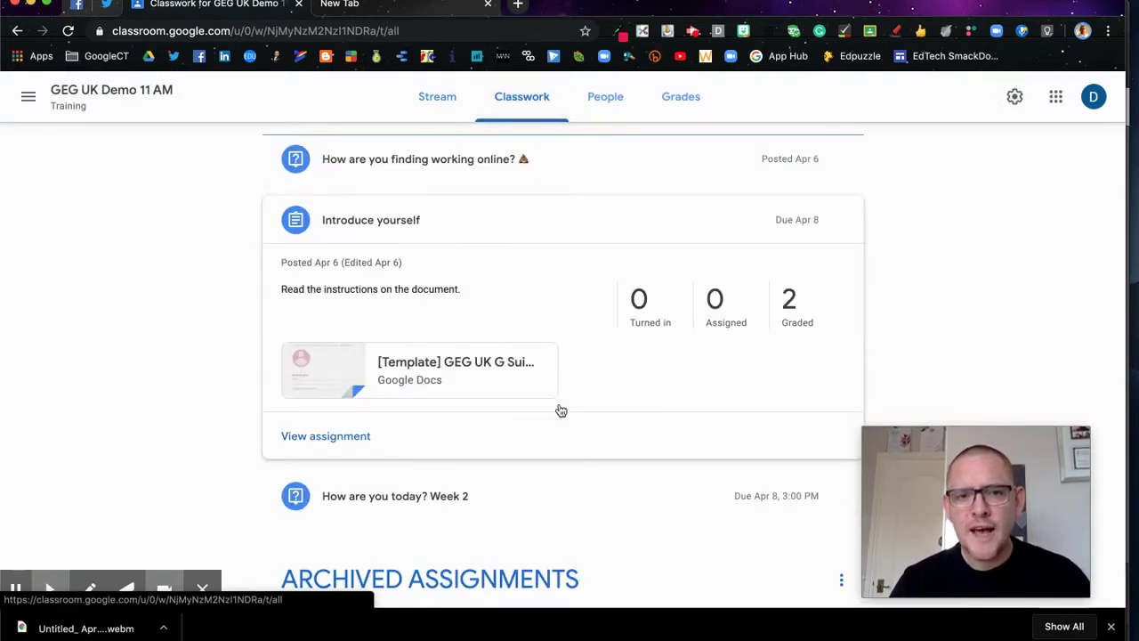
scroll(559, 408, "down", 4)
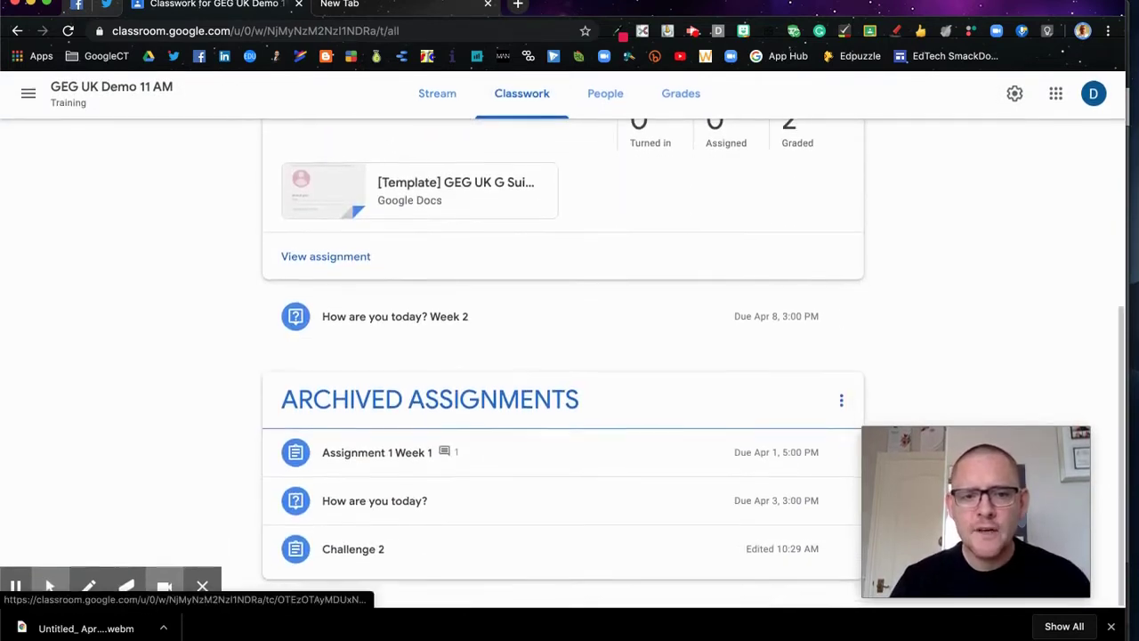
scroll(628, 249, "up", 3)
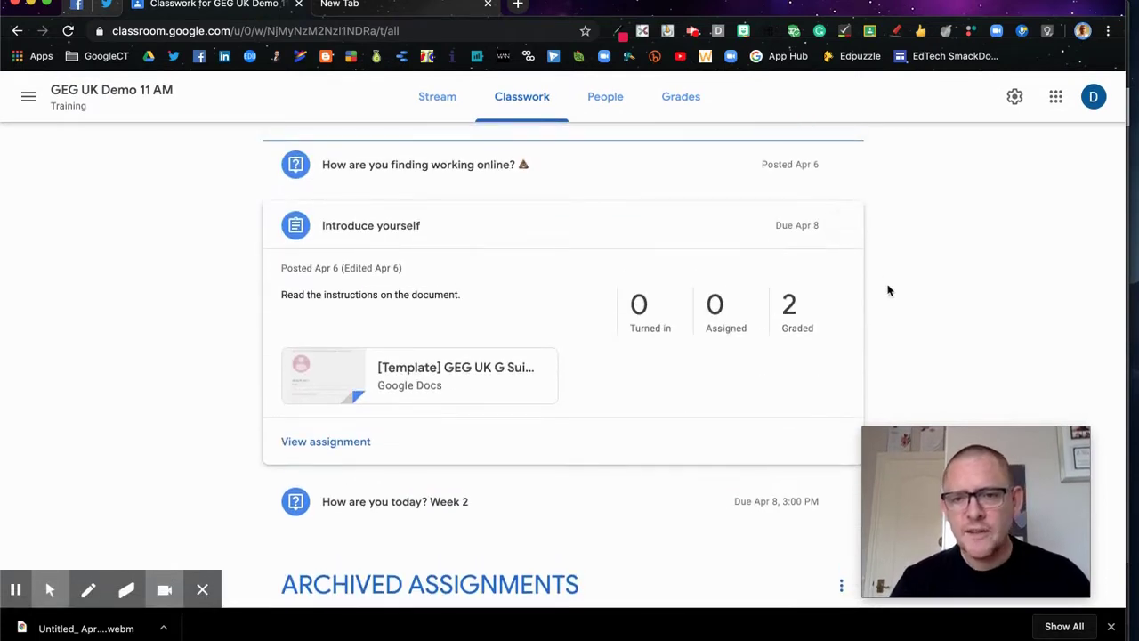
left_click(359, 169)
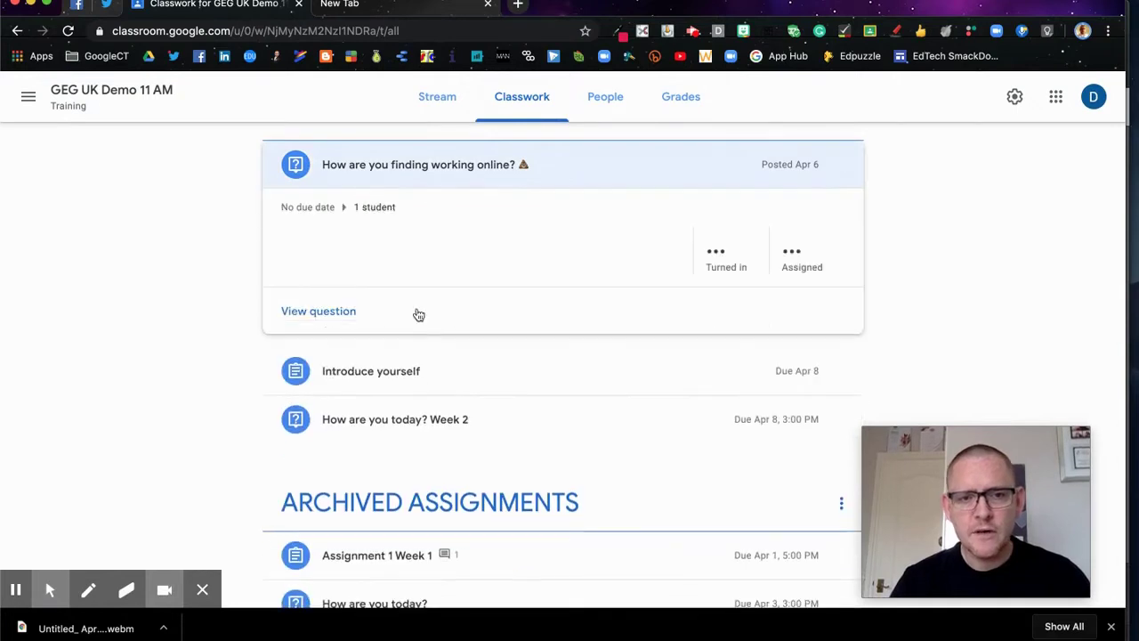
scroll(418, 325, "down", 2)
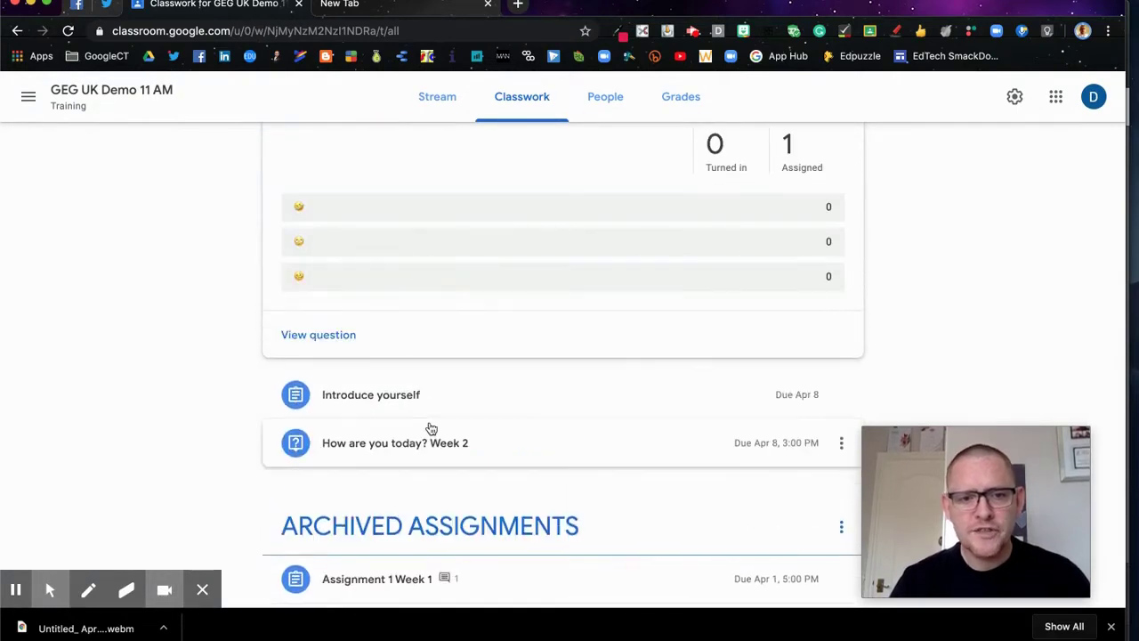
left_click(435, 397)
scroll(382, 384, "up", 2)
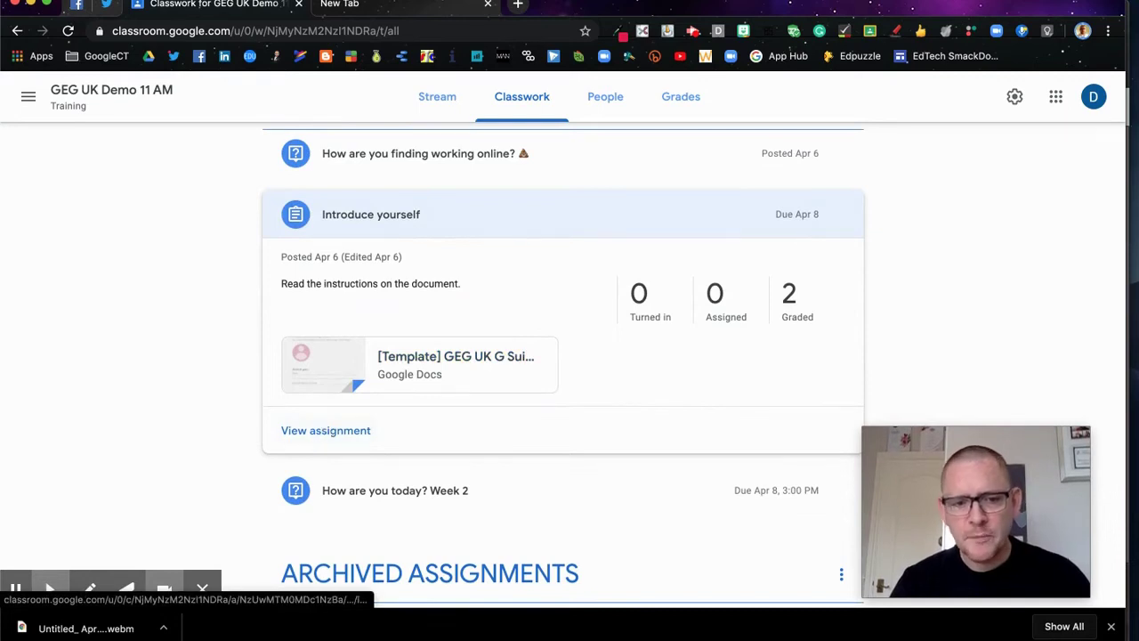
left_click(337, 437)
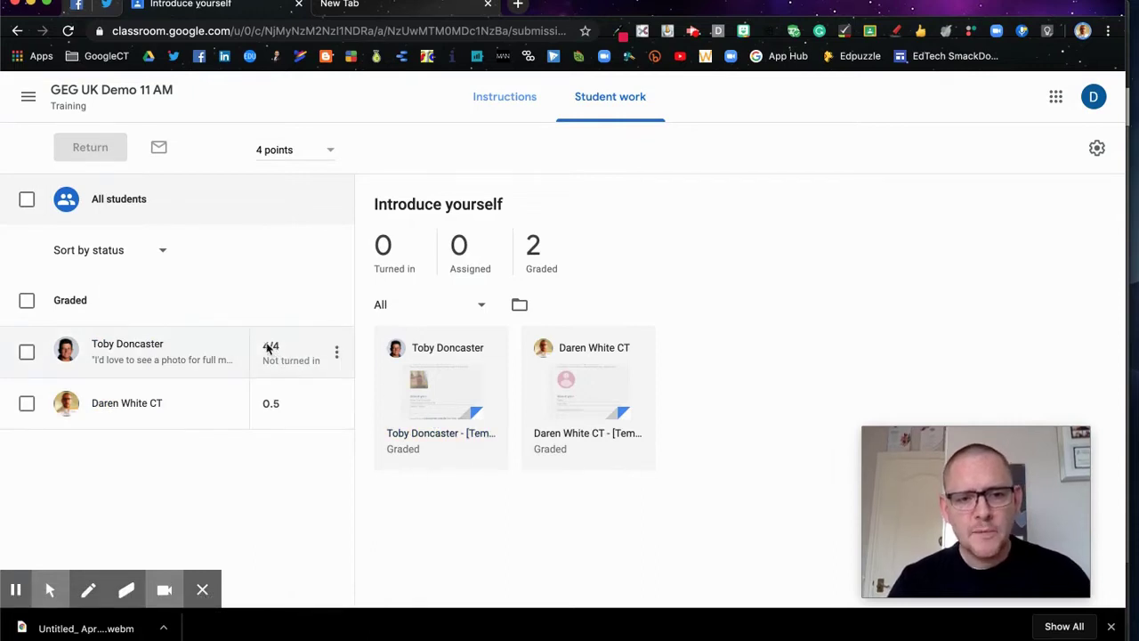
- Open the first student's Introduce yourself submission in the grading tool
left_click(449, 398)
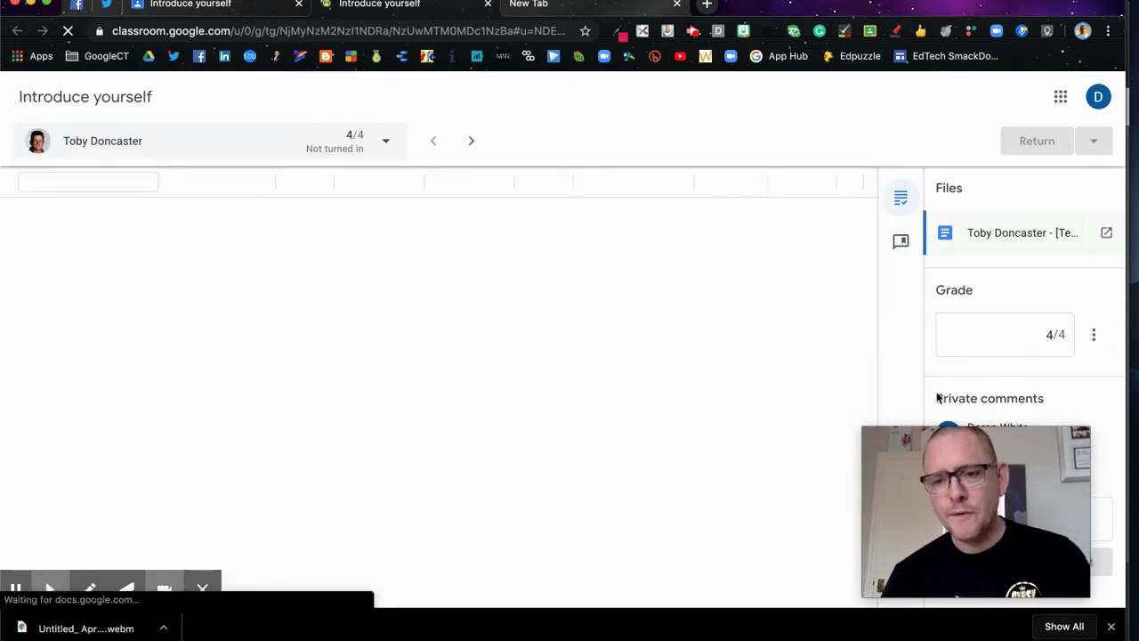
left_click_drag(1047, 458, 188, 409)
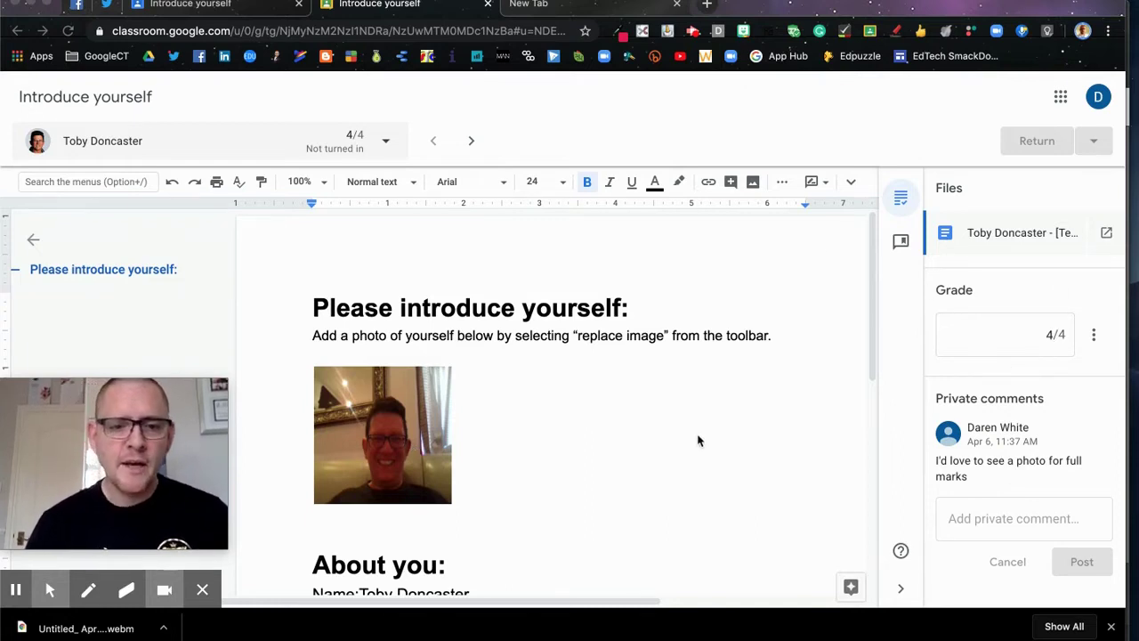
scroll(698, 440, "right", 5)
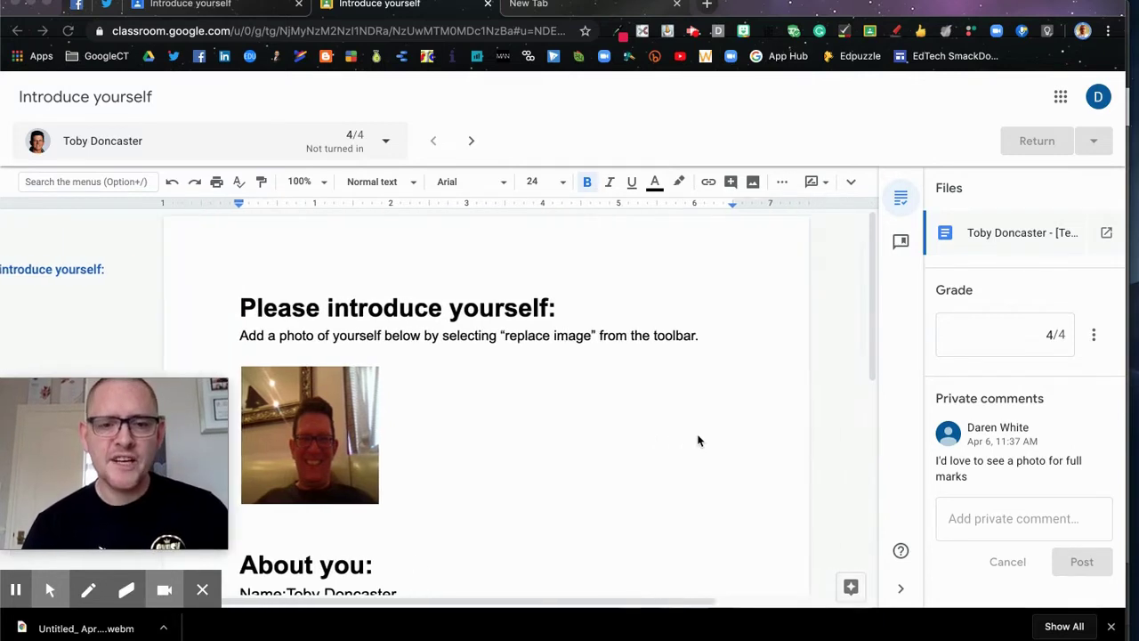
scroll(564, 438, "down", 2)
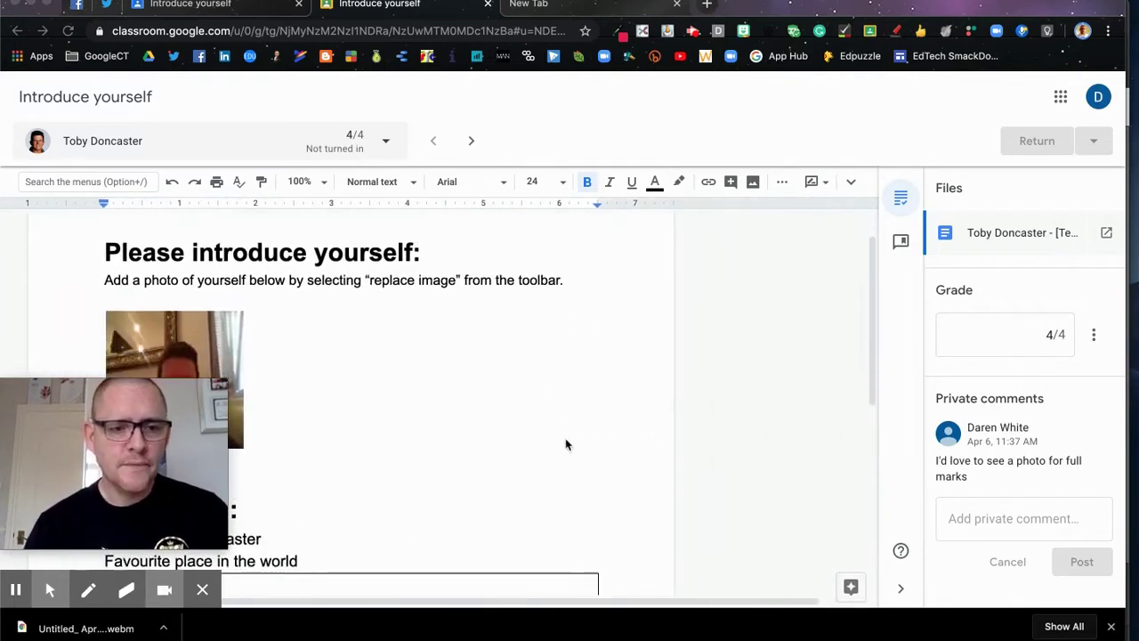
left_click_drag(143, 472, 161, 100)
scroll(388, 343, "down", 1)
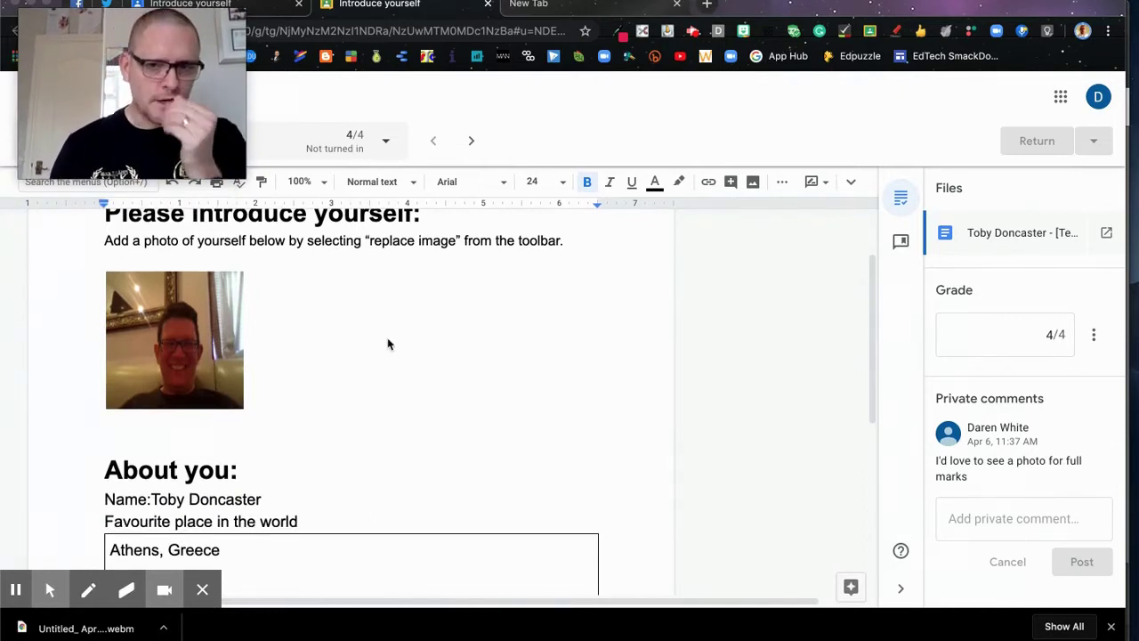
scroll(387, 344, "up", 2)
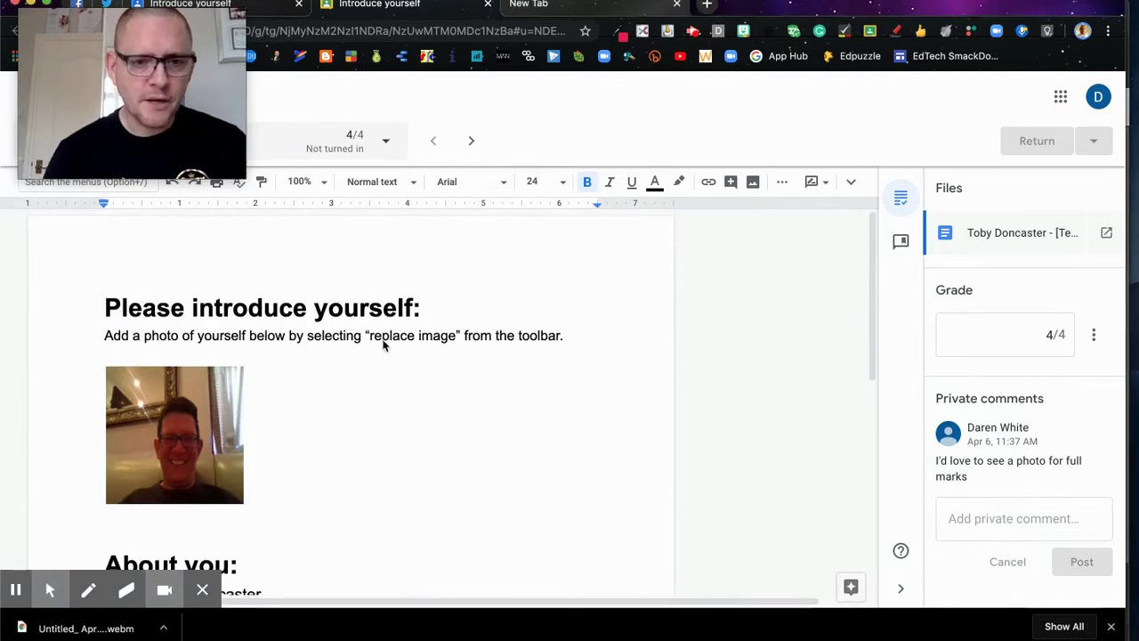
- Select the student's photo in the document
left_click(383, 353)
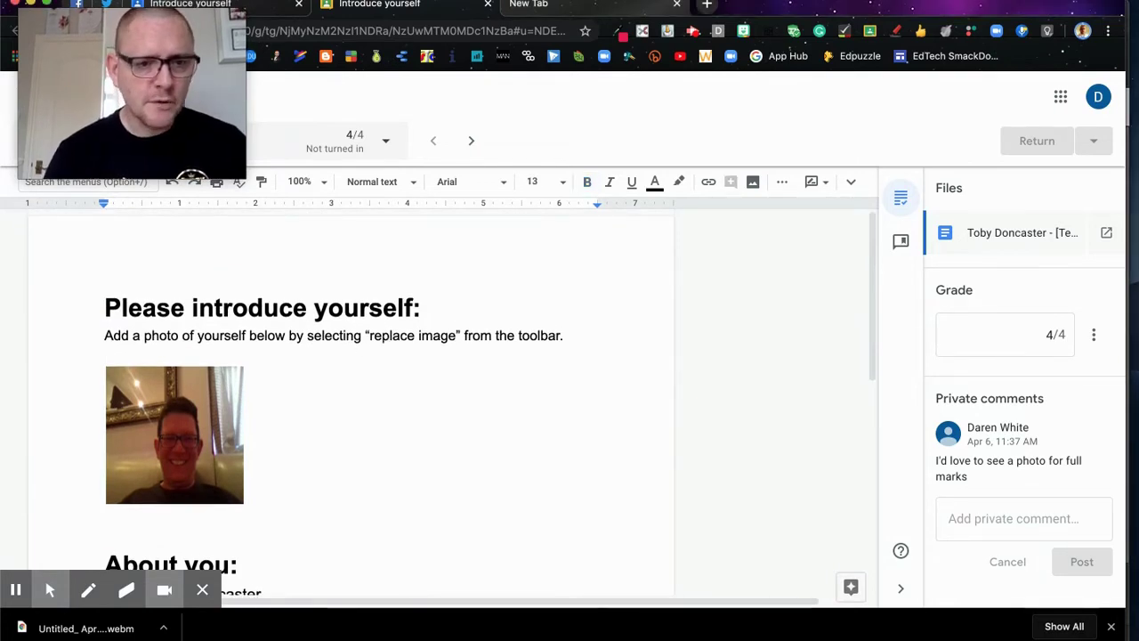
scroll(214, 401, "down", 1)
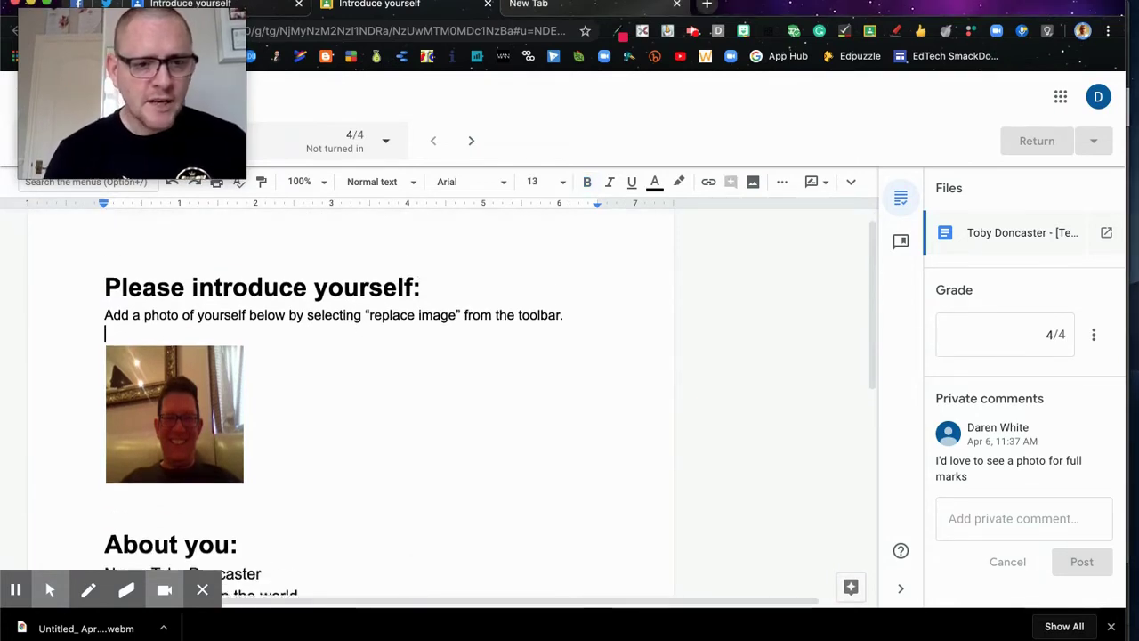
left_click(187, 376)
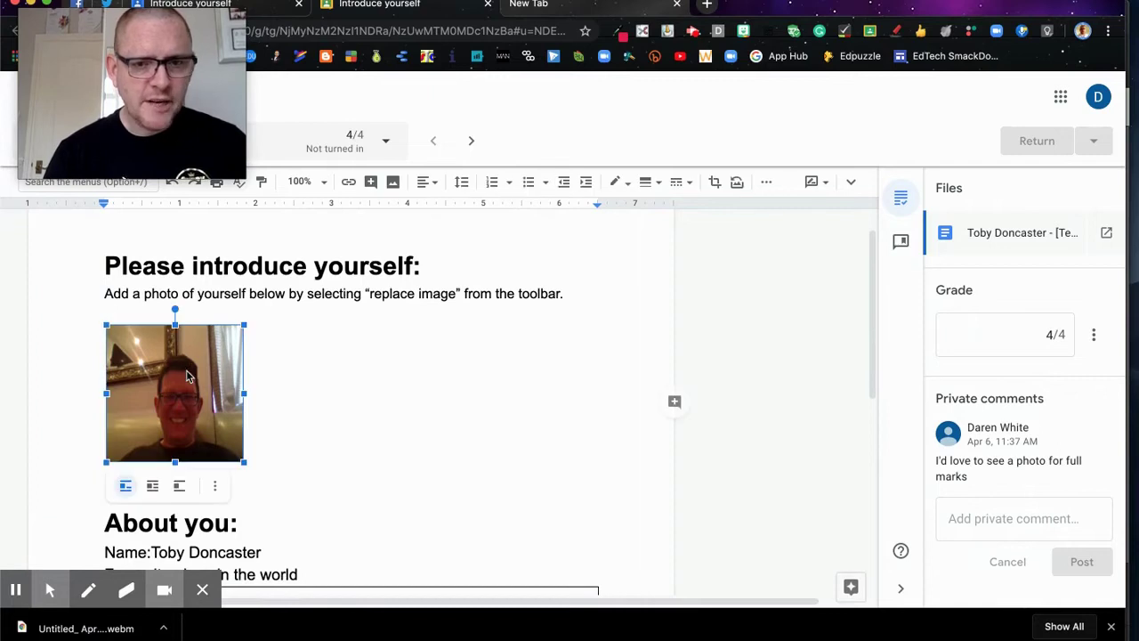
- Comment 'nice Great photo!' on the photo using the Great photo! bank suggestion
left_click(675, 401)
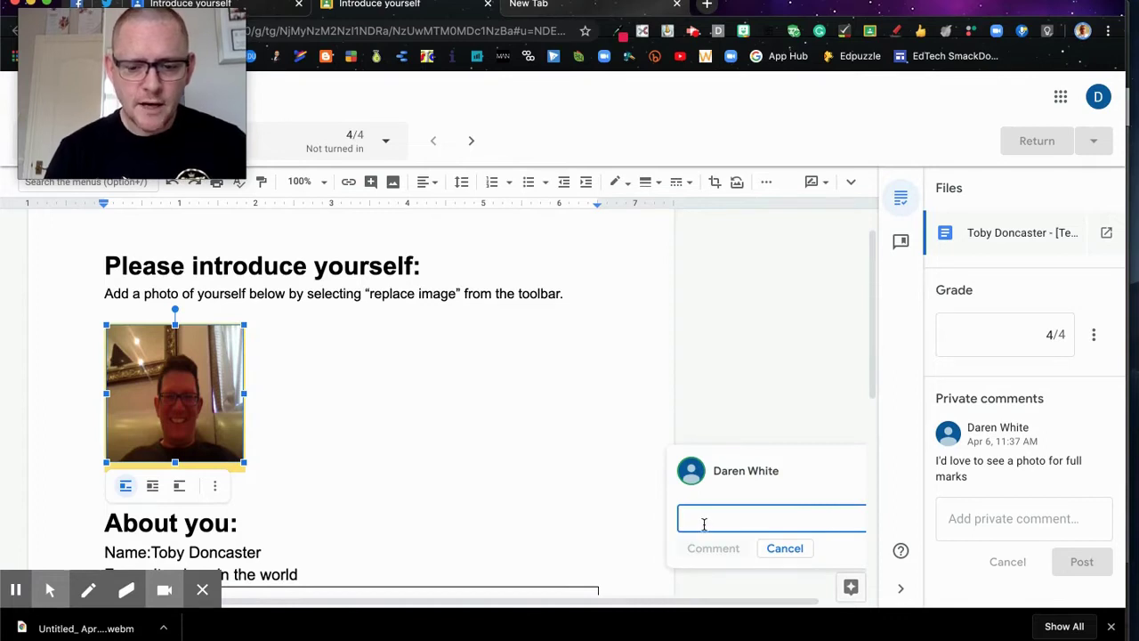
type("nice photos")
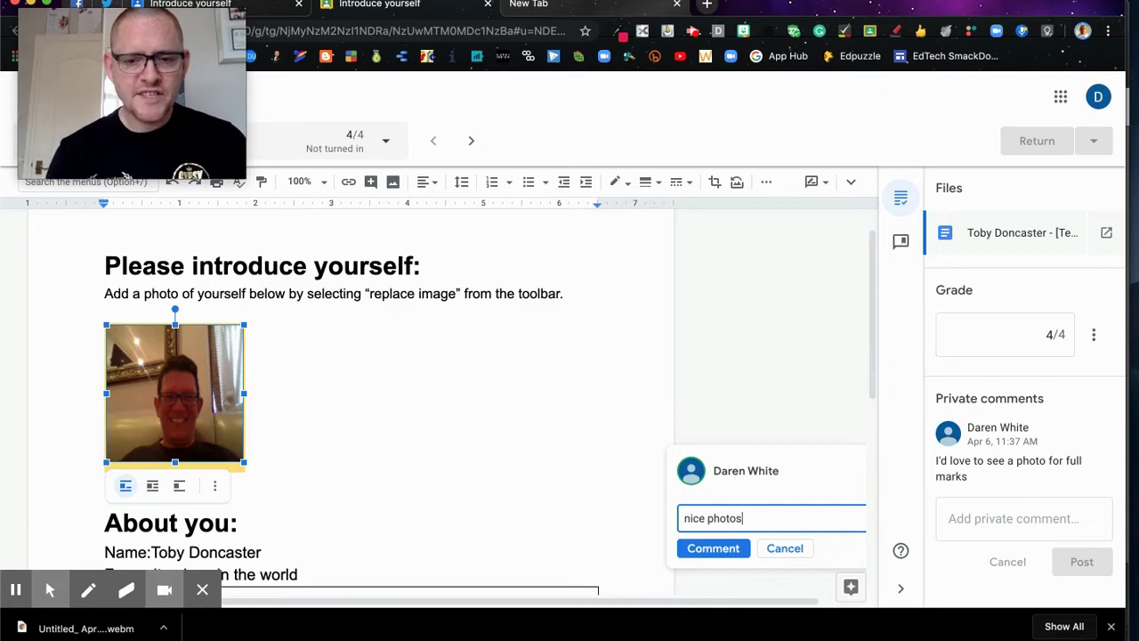
key("BackSpace")
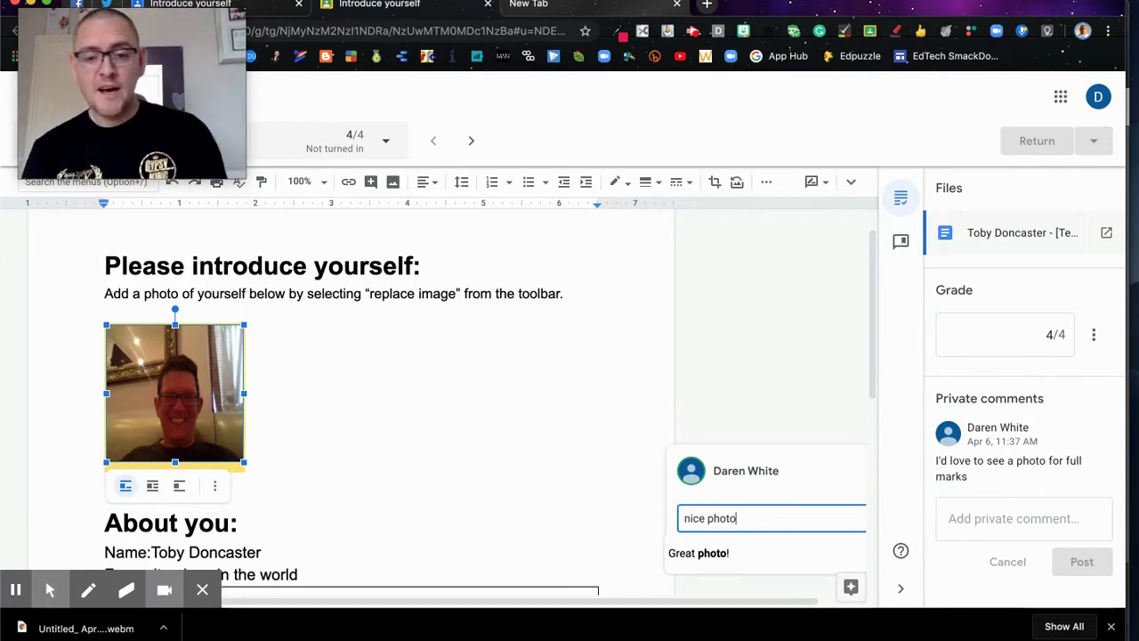
left_click(706, 554)
left_click(713, 548)
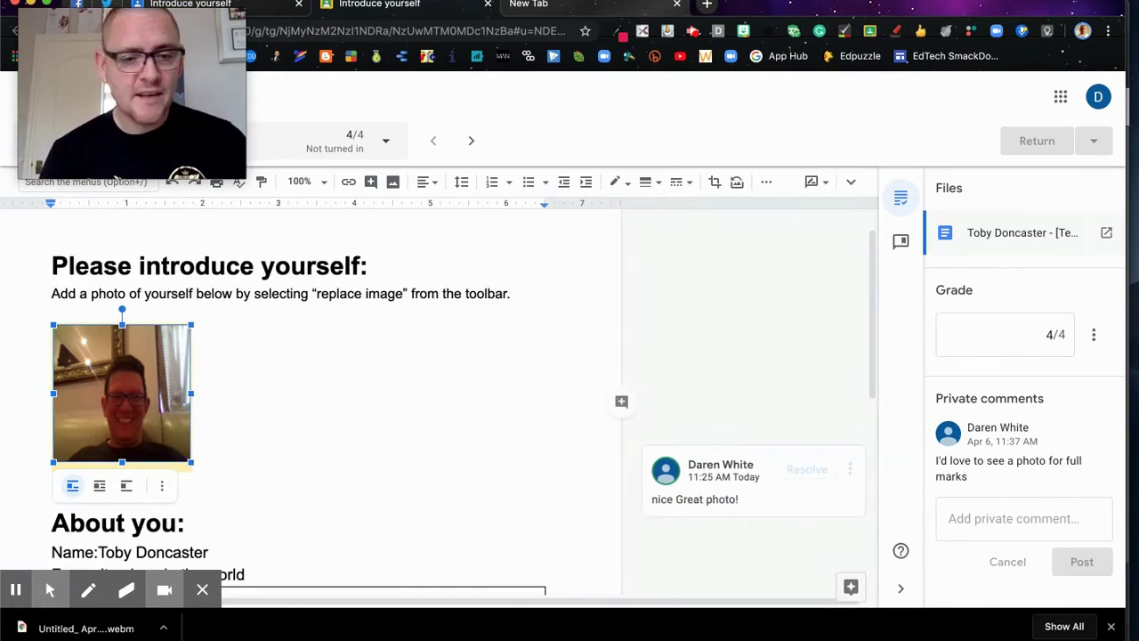
scroll(122, 414, "down", 4)
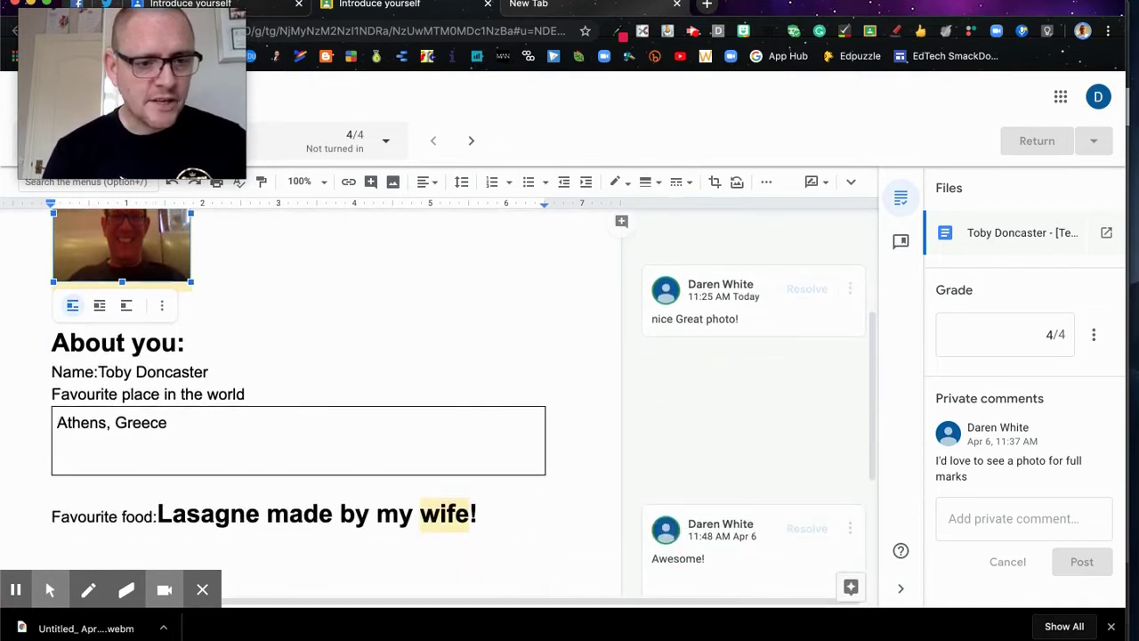
- Attach the bank comment 'Awesome!' to the word Athens in the favourite place box
double_click(84, 422)
left_click(620, 431)
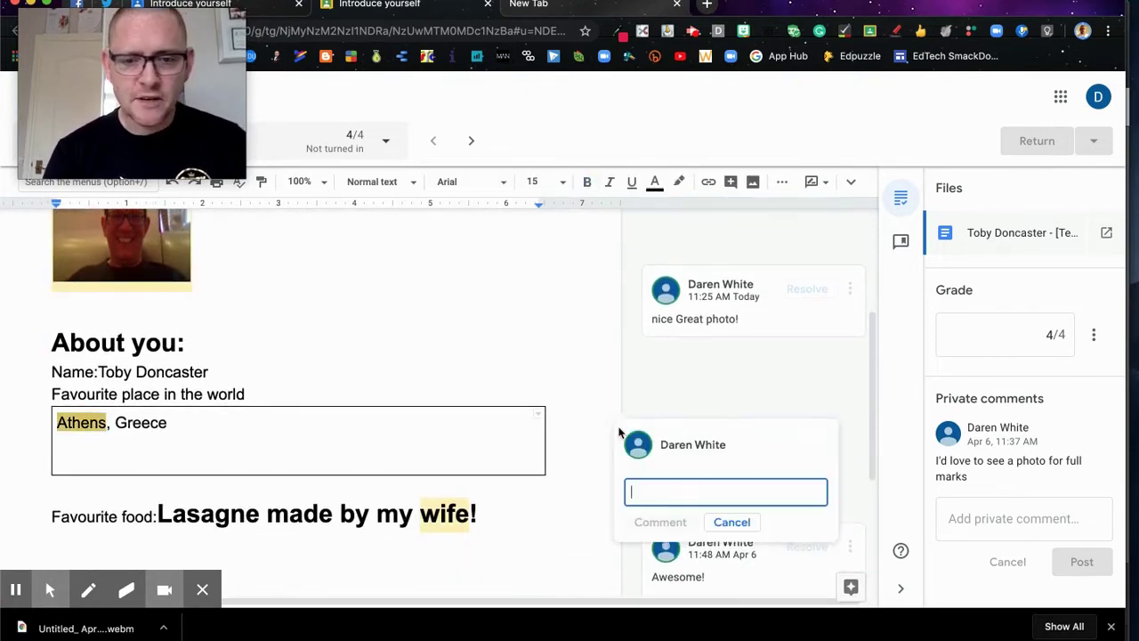
type("awesome")
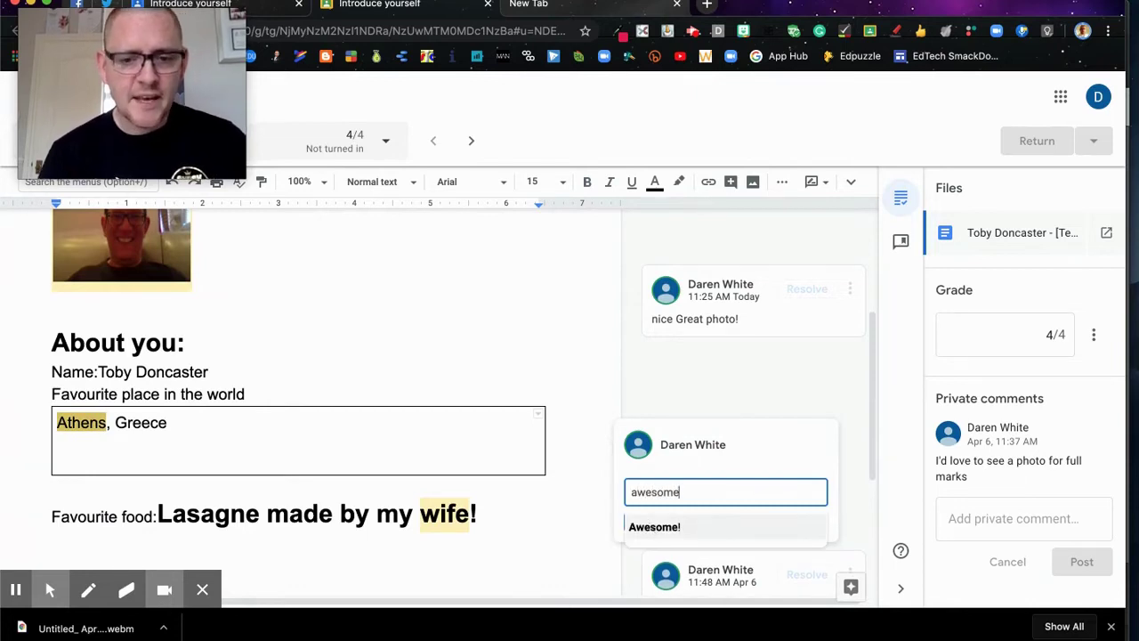
left_click(652, 526)
left_click(657, 522)
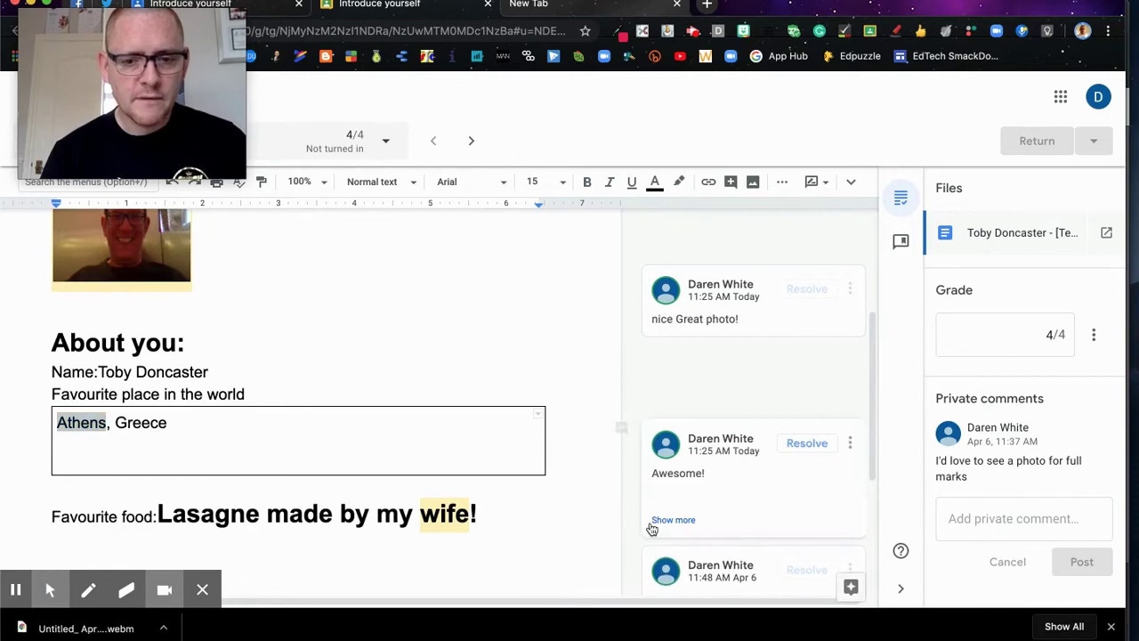
scroll(462, 383, "down", 4)
scroll(462, 383, "up", 2)
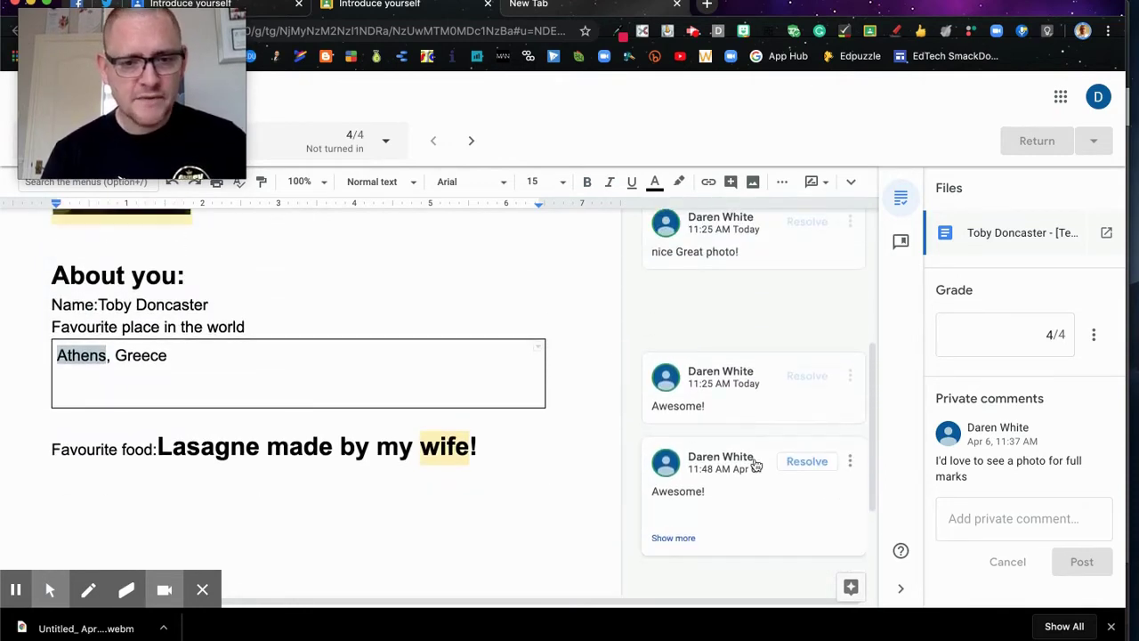
scroll(754, 464, "down", 2)
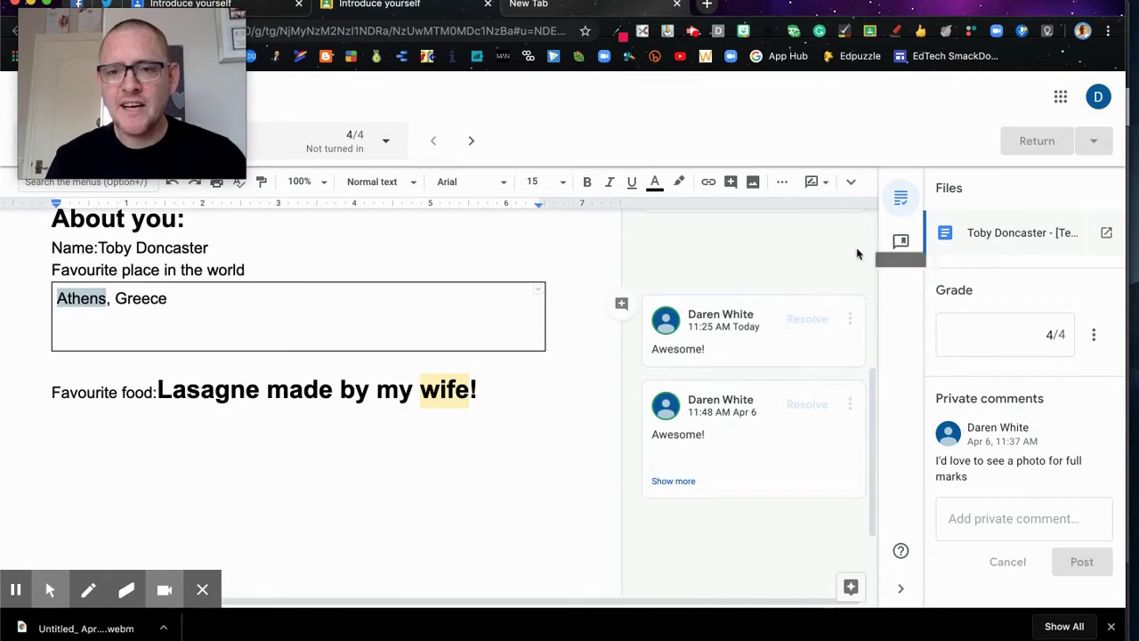
- Show the comment bank beside the document, listing seven saved comments like 'Spelling'
mouse_move(50, 589)
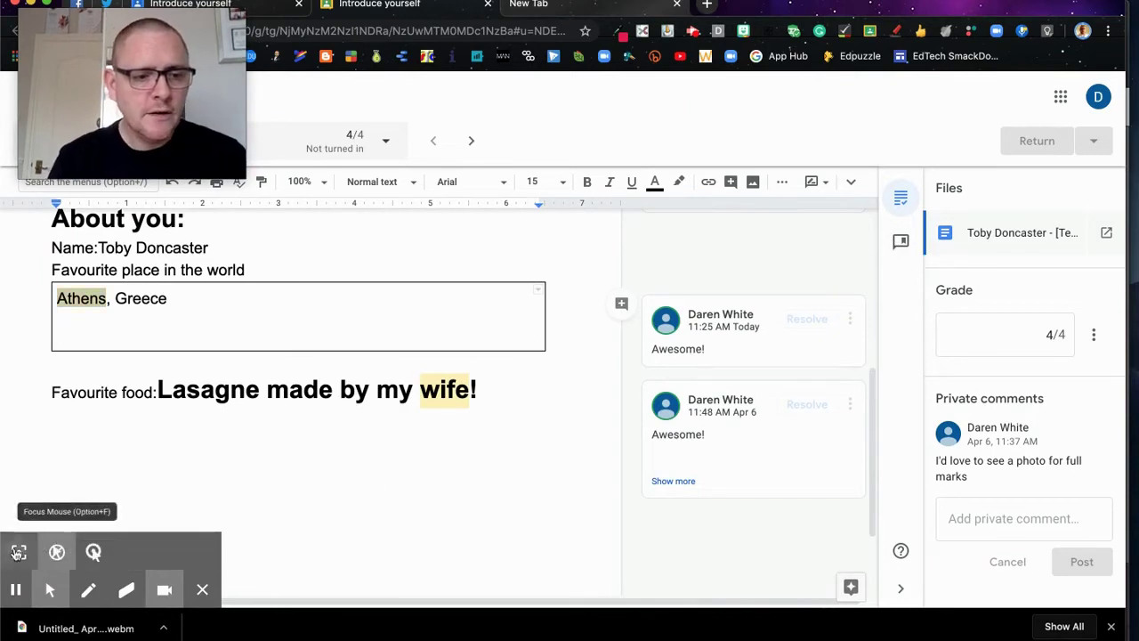
left_click(19, 552)
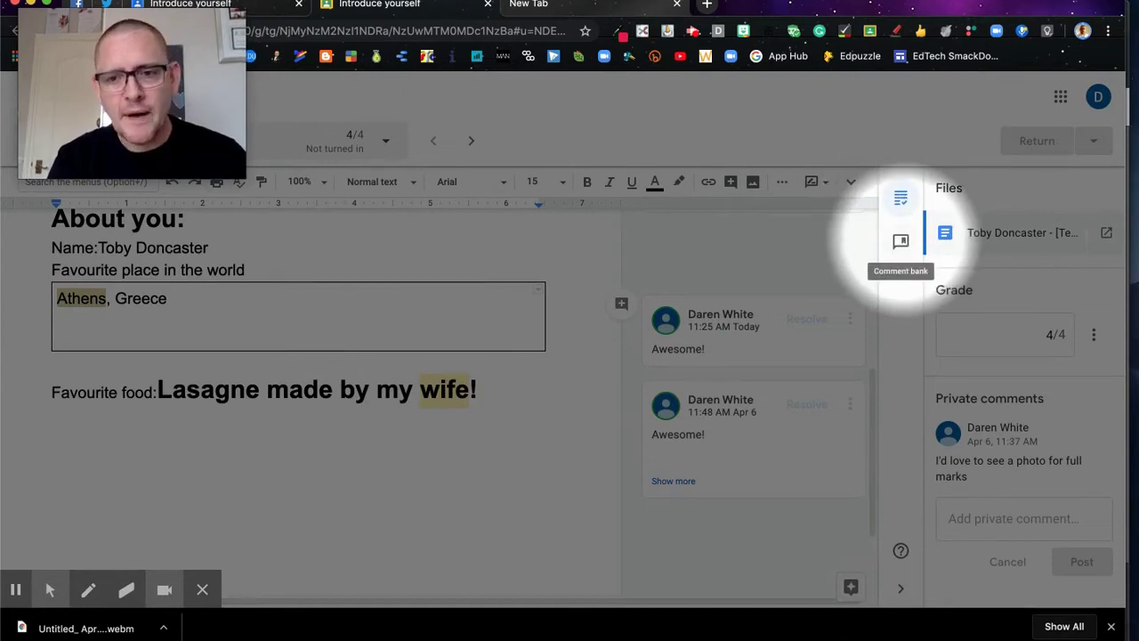
left_click(900, 241)
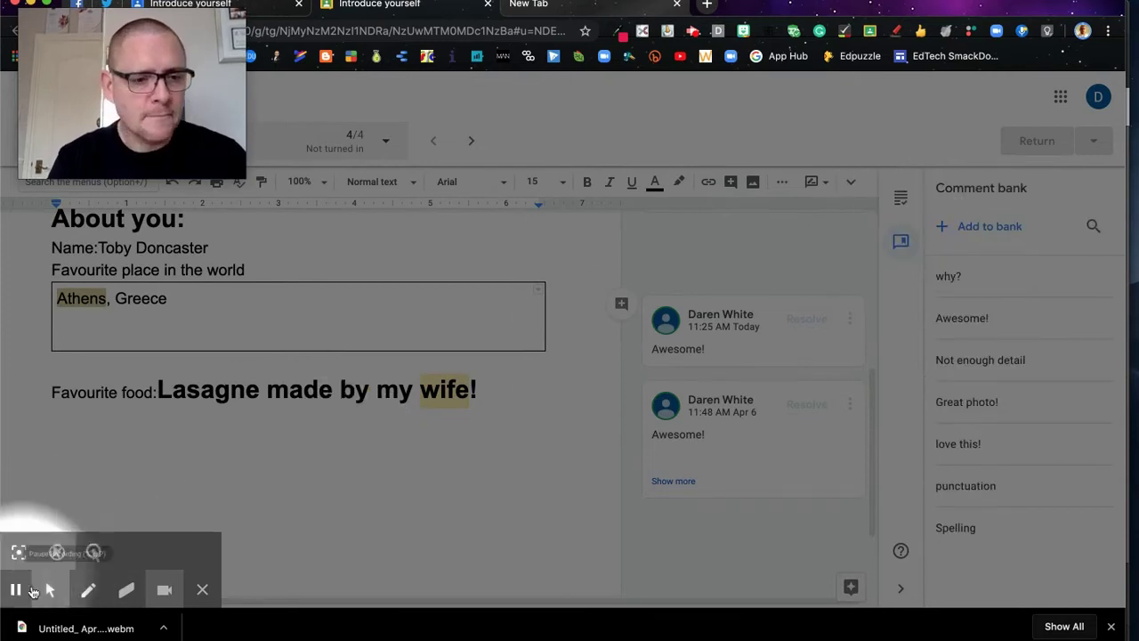
left_click(56, 552)
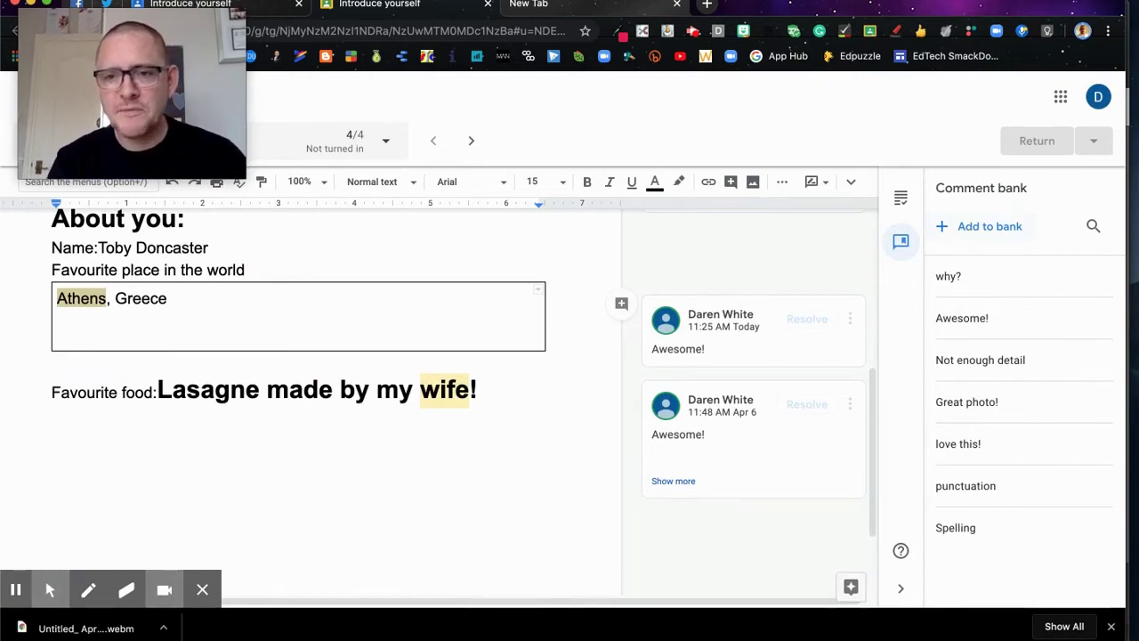
- Bank three comments: 'Please explain your thinking', 'share with a partner for their feedback', 'add a diagram or image to your work'
left_click(980, 228)
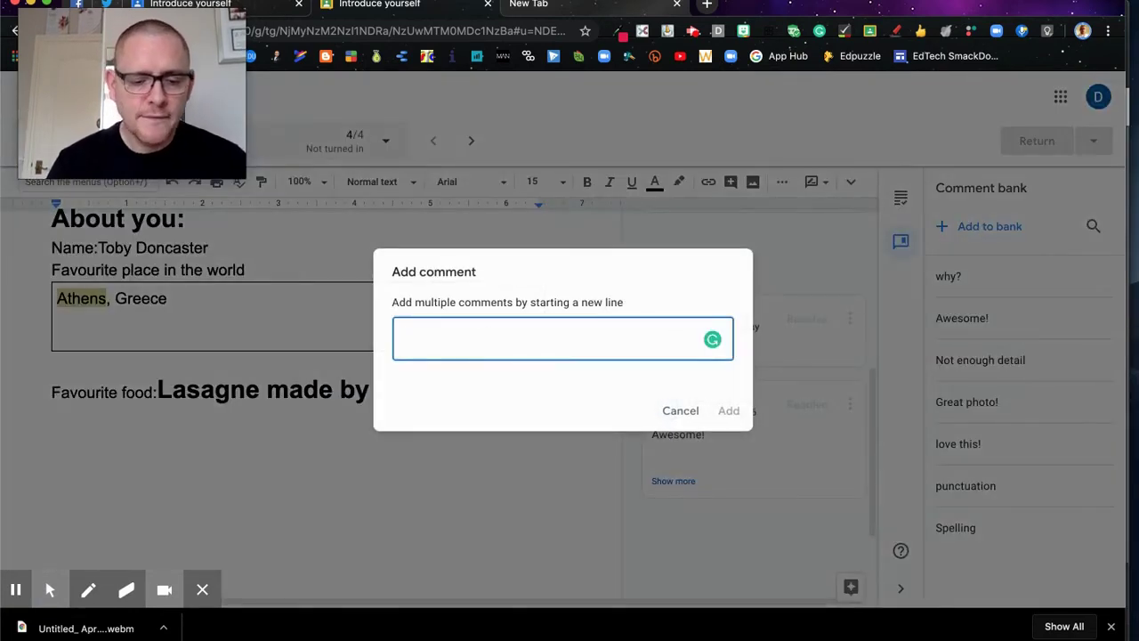
type("Please")
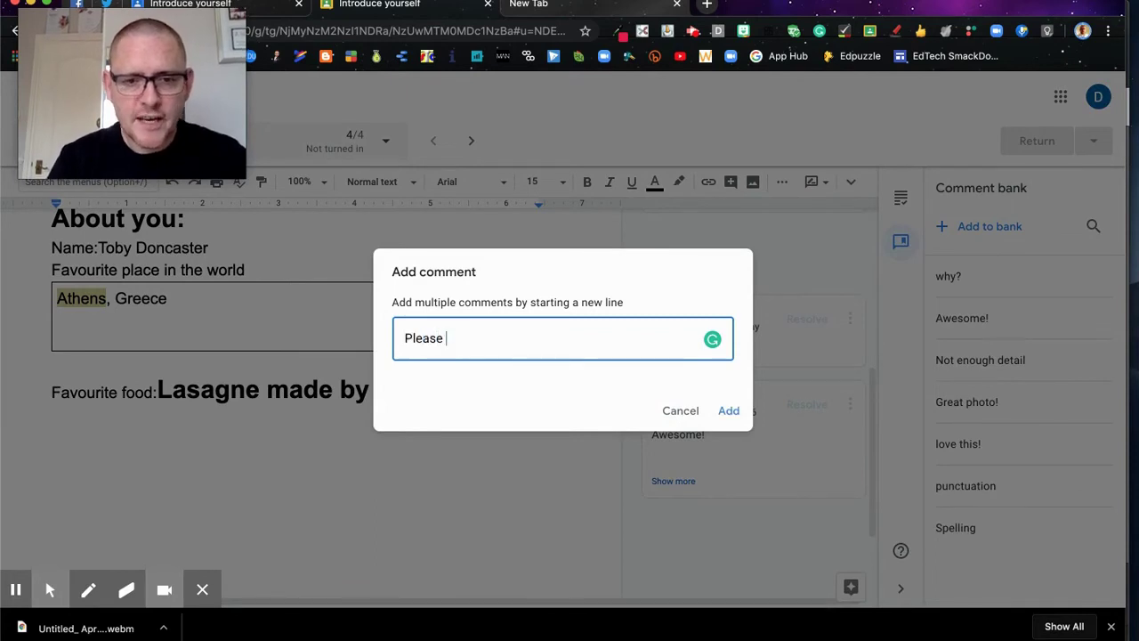
type(" explain ")
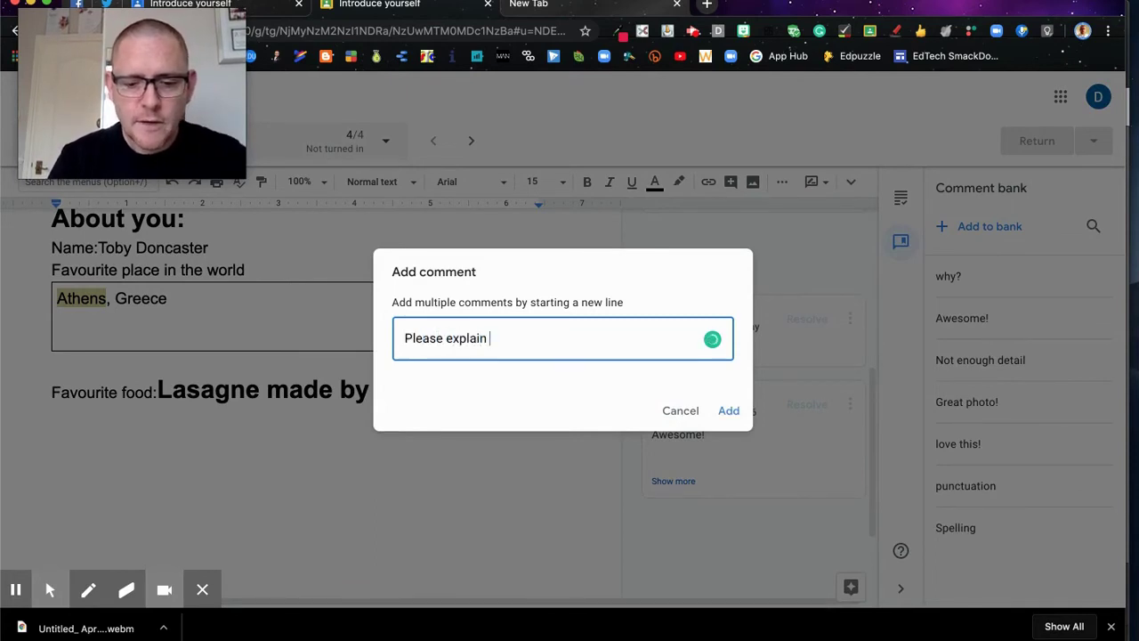
type("your thinking")
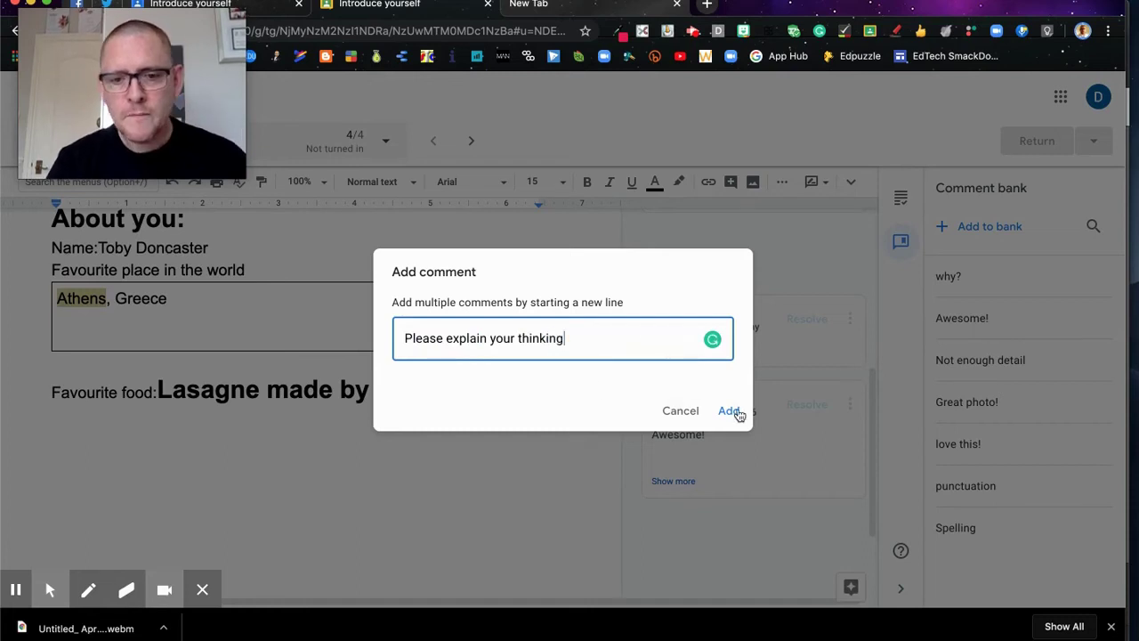
left_click(731, 411)
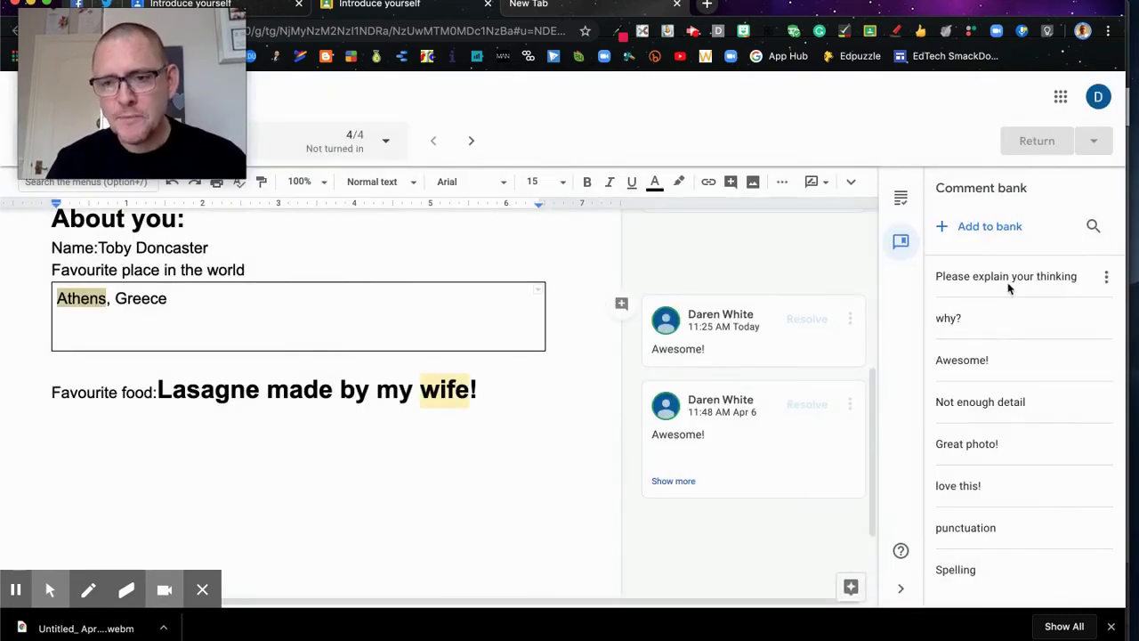
left_click(950, 228)
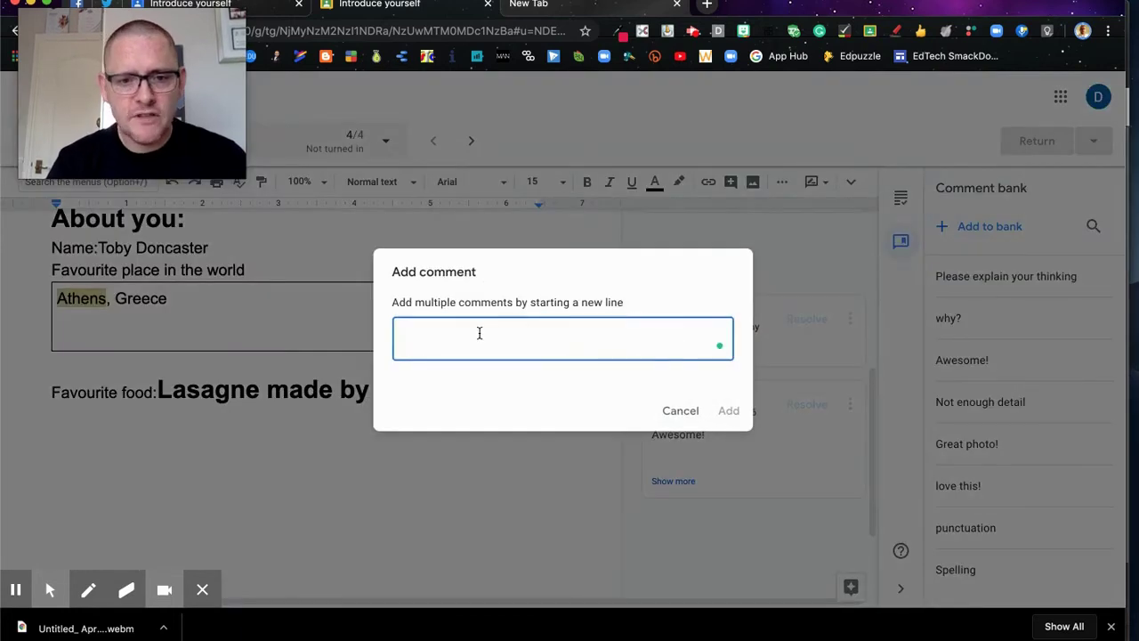
type("share with a")
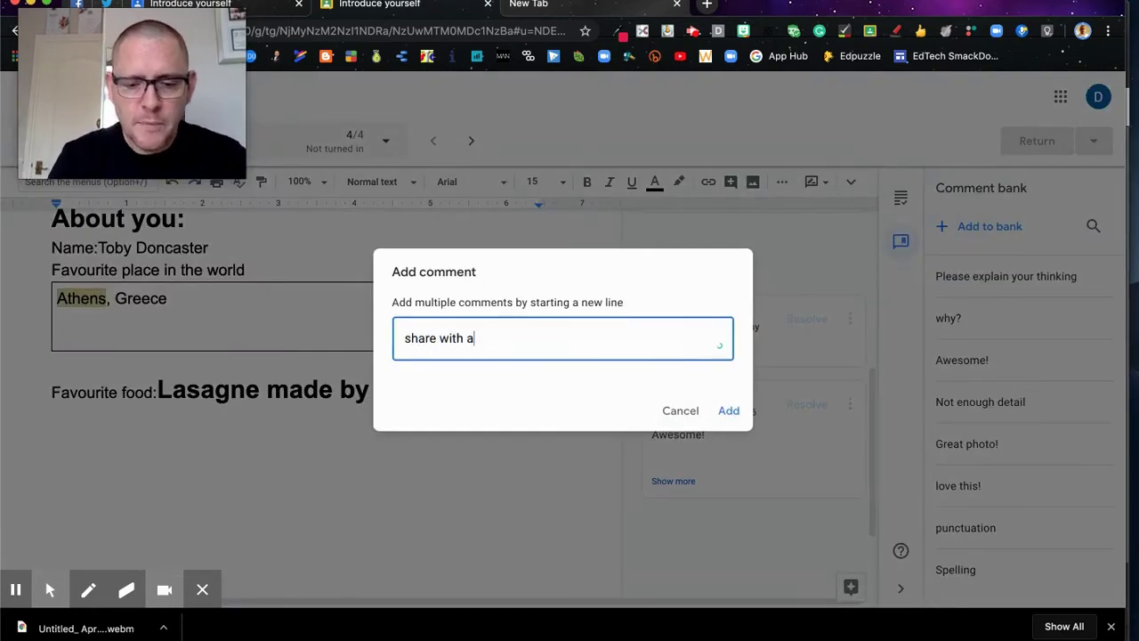
type(" par")
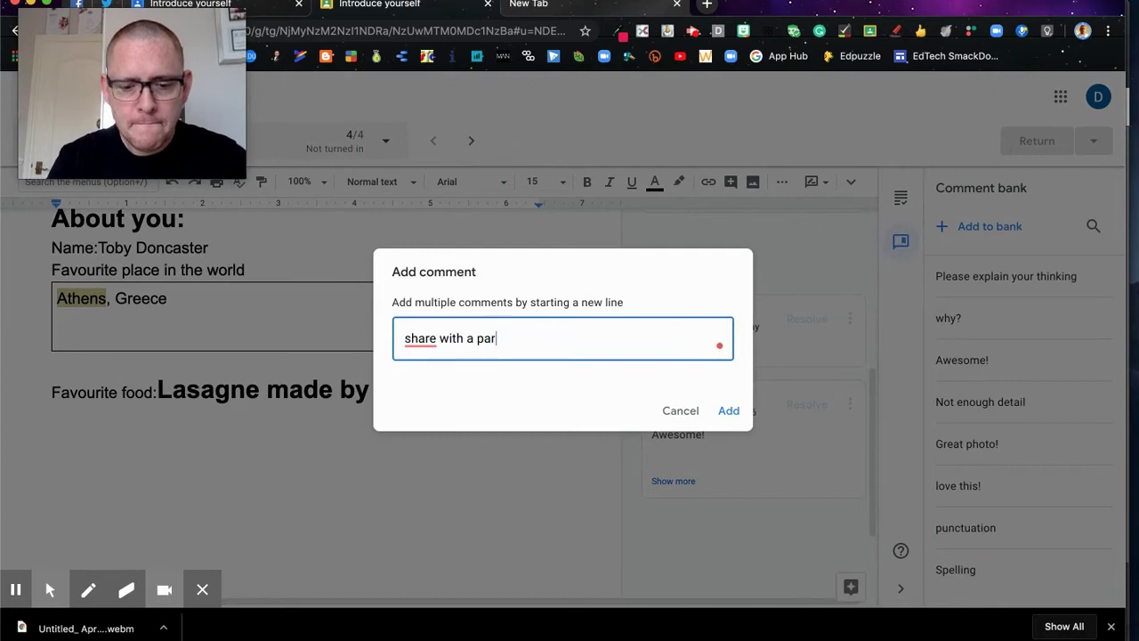
type("tner for their feedback")
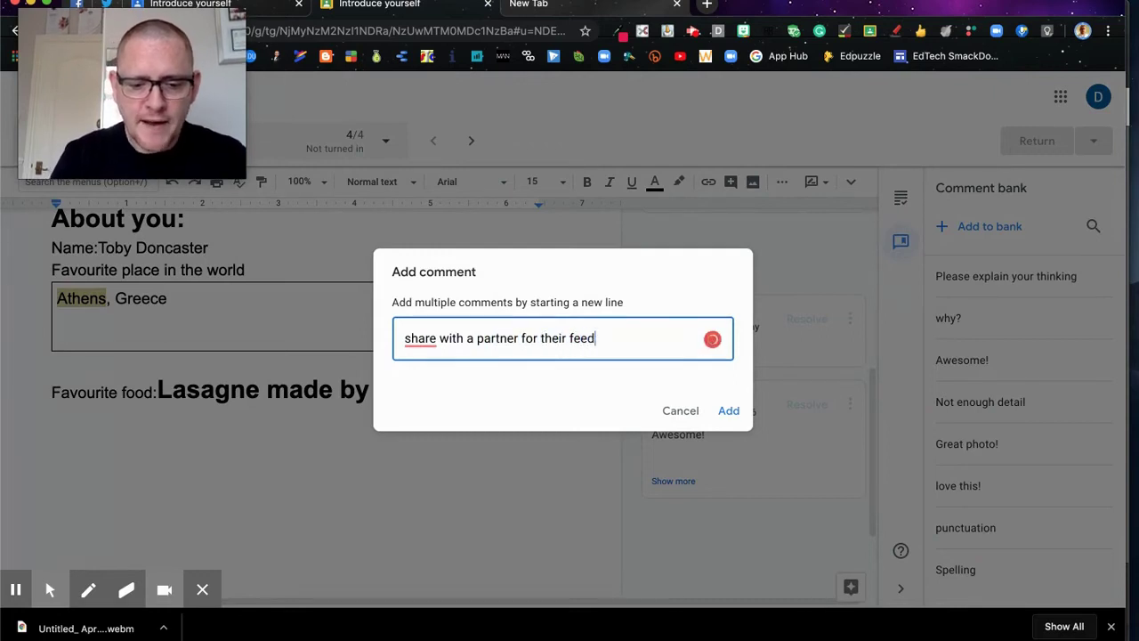
left_click(729, 412)
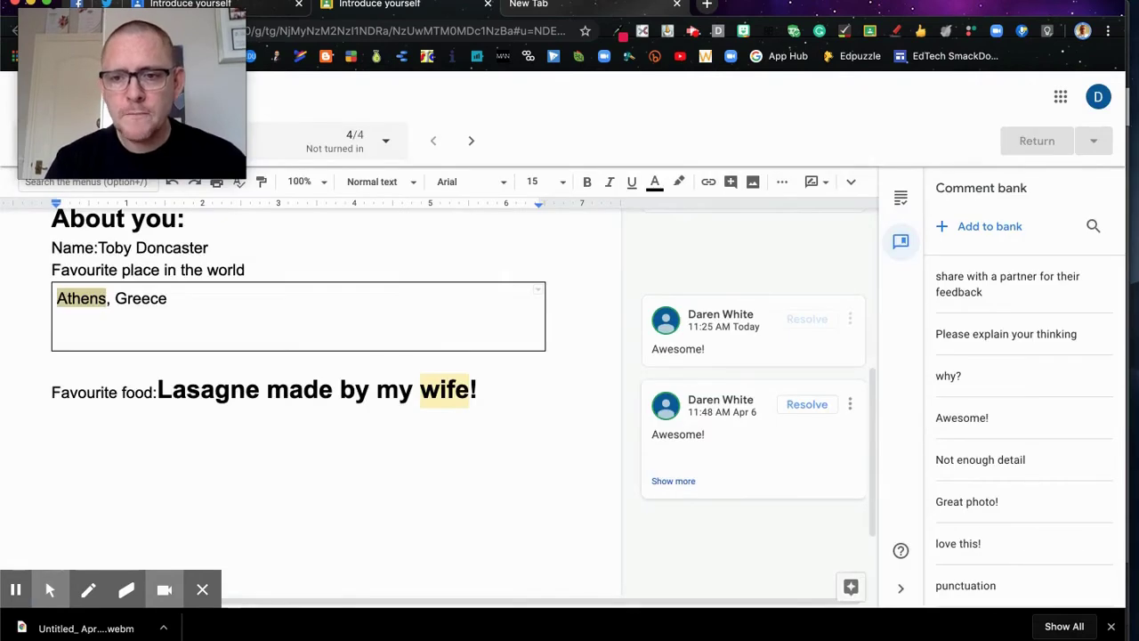
left_click(943, 226)
type("a")
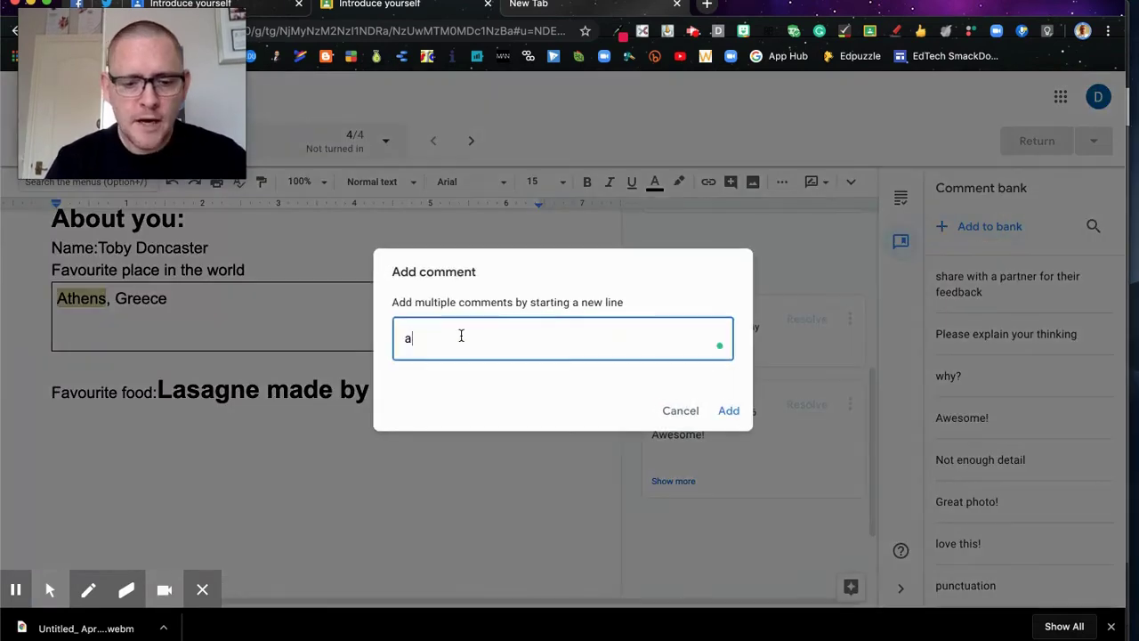
type("dd a diagram")
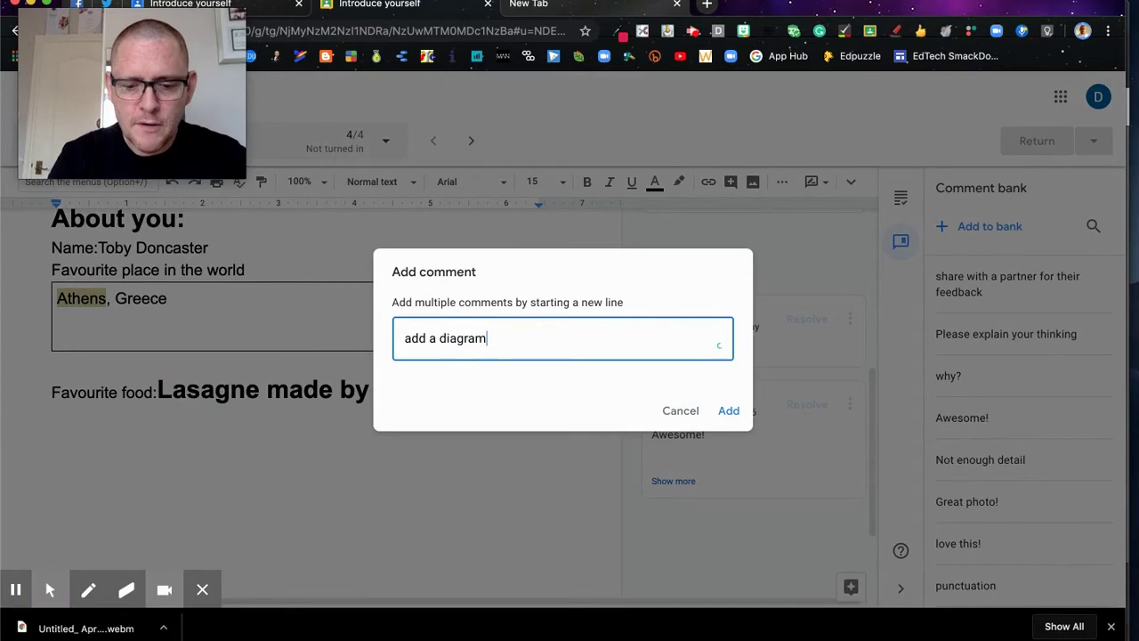
type(" or image t")
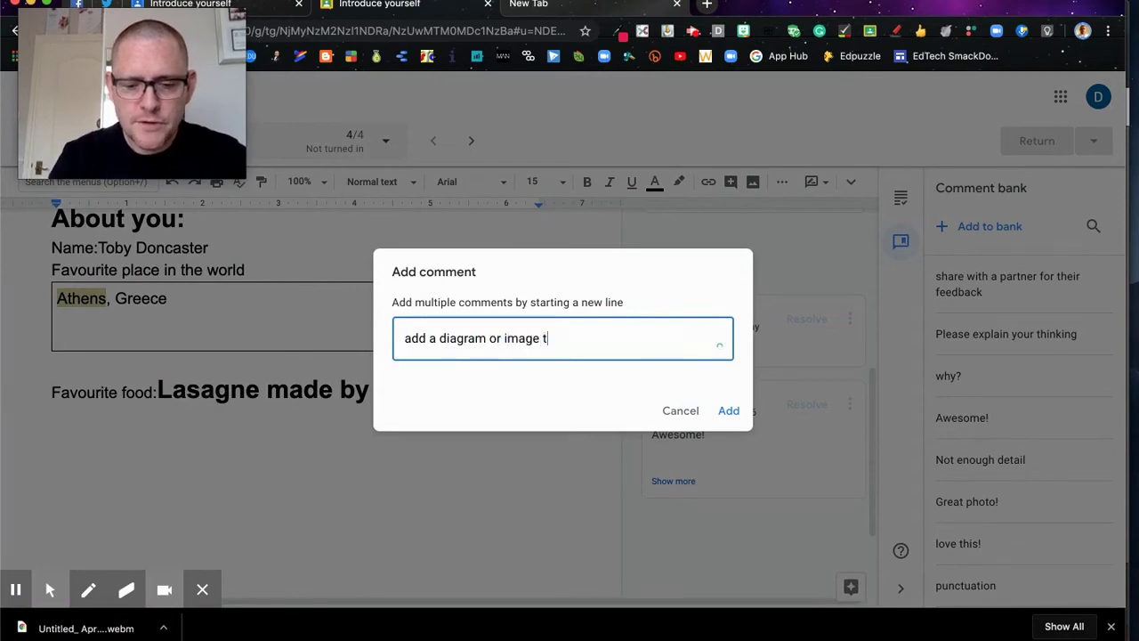
type("o your work")
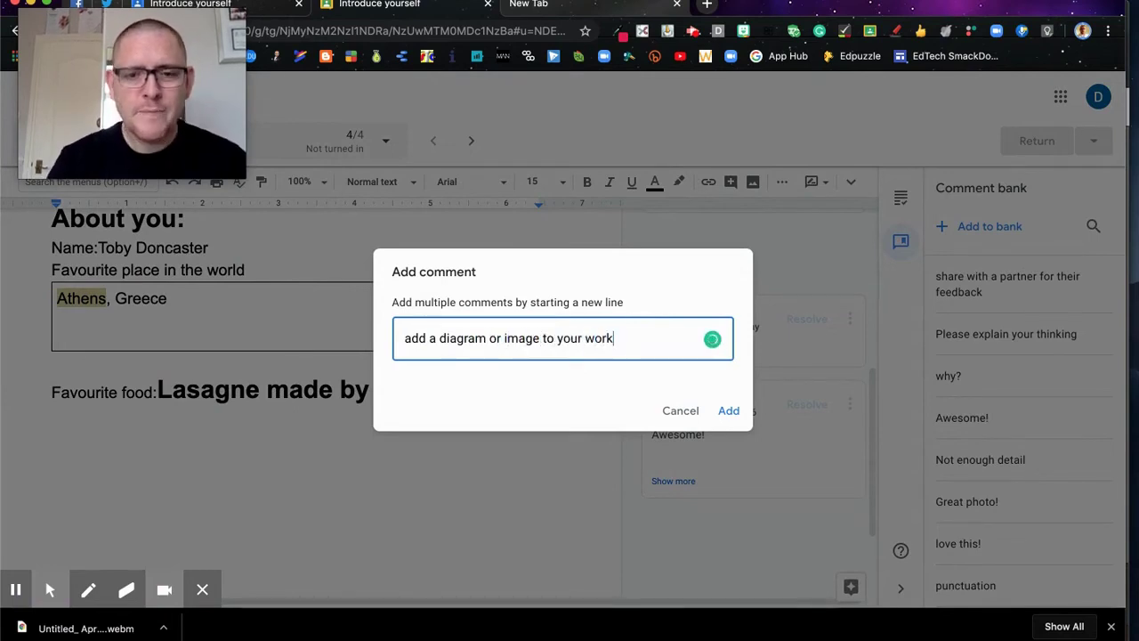
left_click(728, 410)
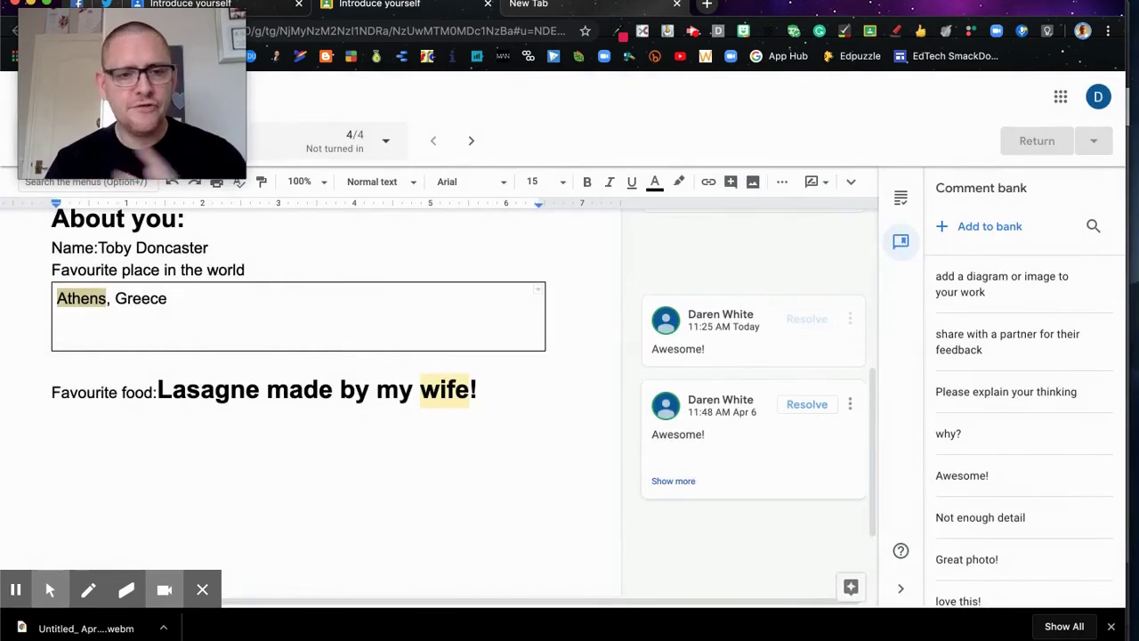
- Attach the bank comment 'add a diagram or image to your work' to the instruction's 'of yourself' text
scroll(312, 401, "up", 5)
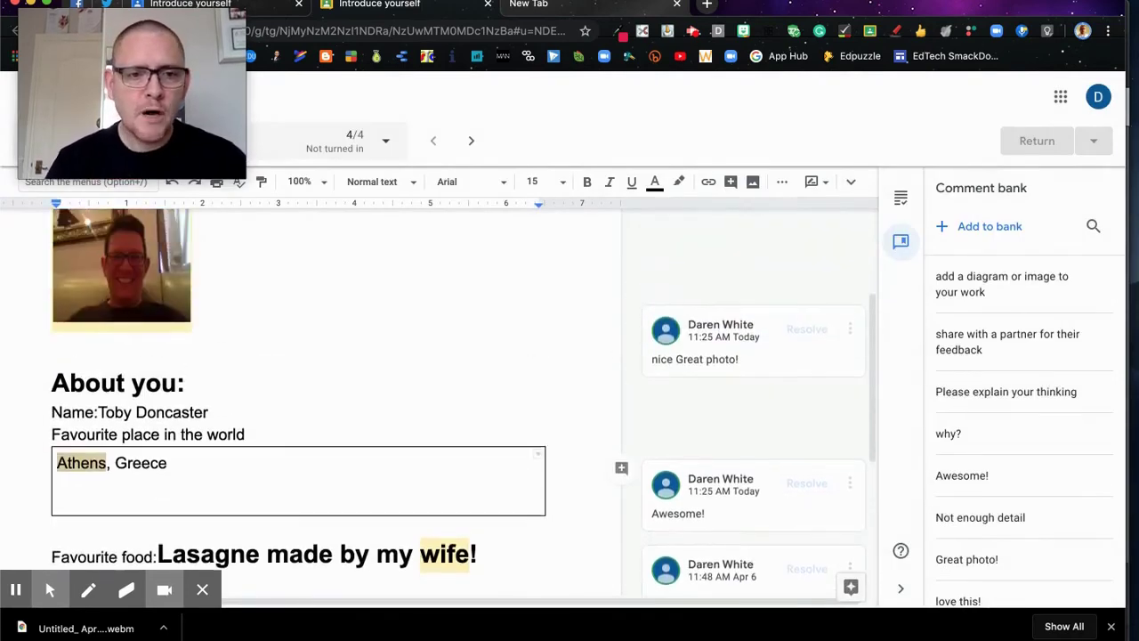
left_click(901, 196)
scroll(786, 375, "down", 2)
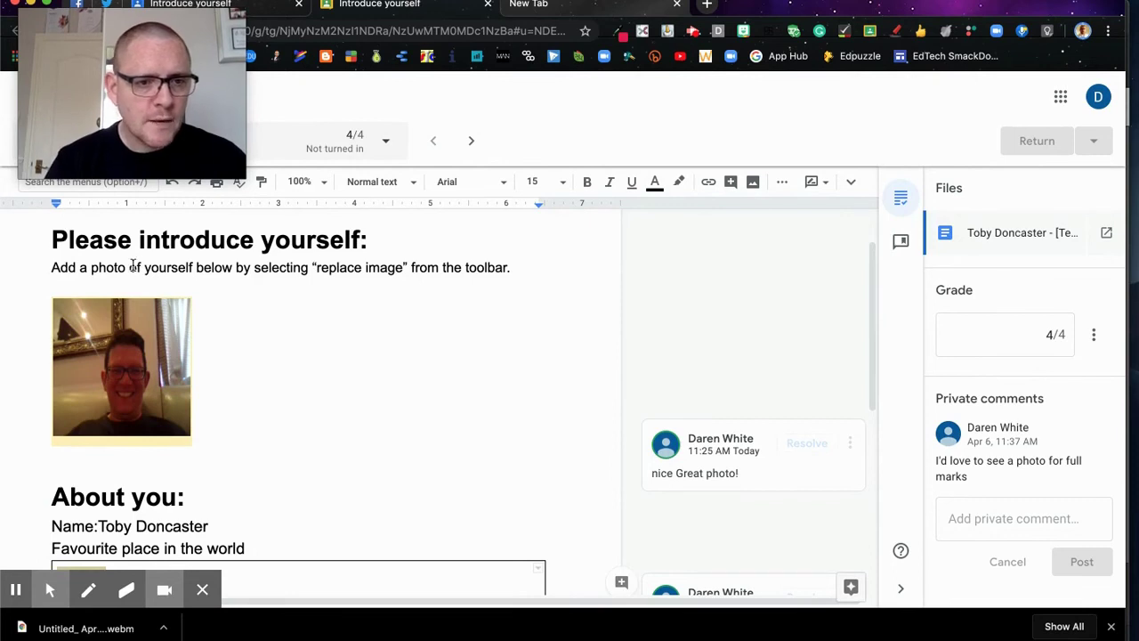
left_click_drag(132, 266, 211, 265)
left_click(622, 276)
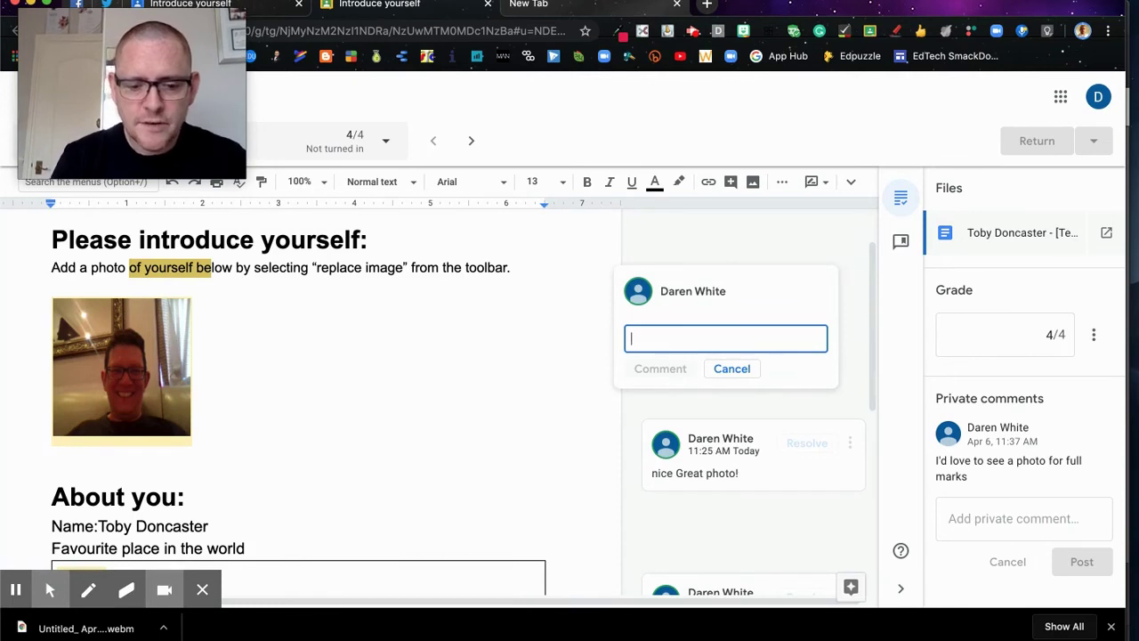
type("add")
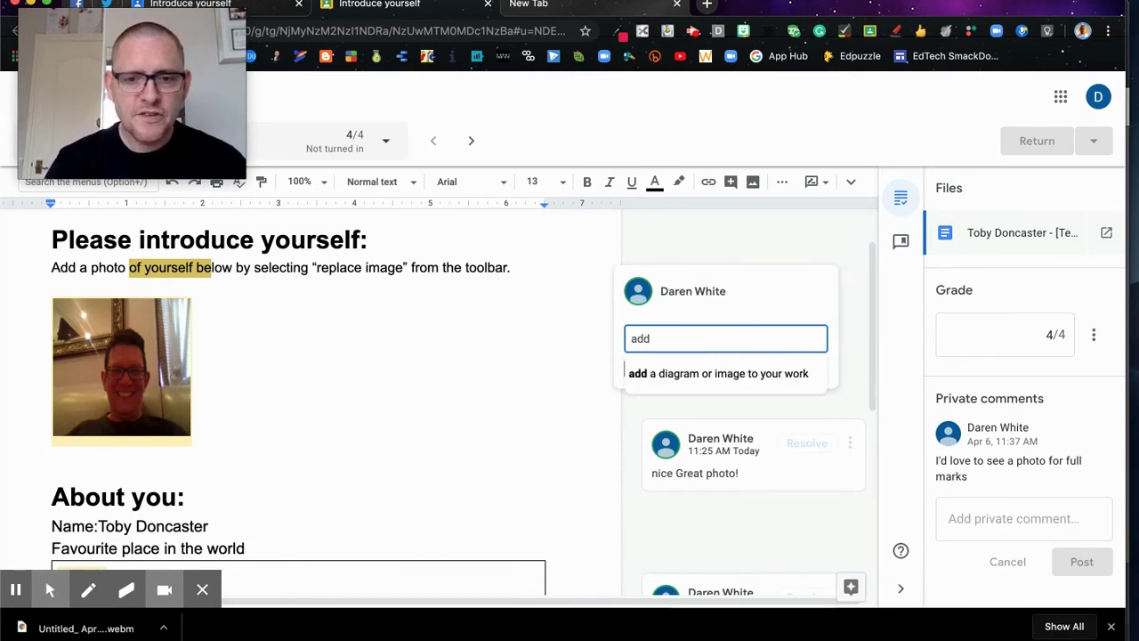
left_click(728, 374)
left_click(660, 370)
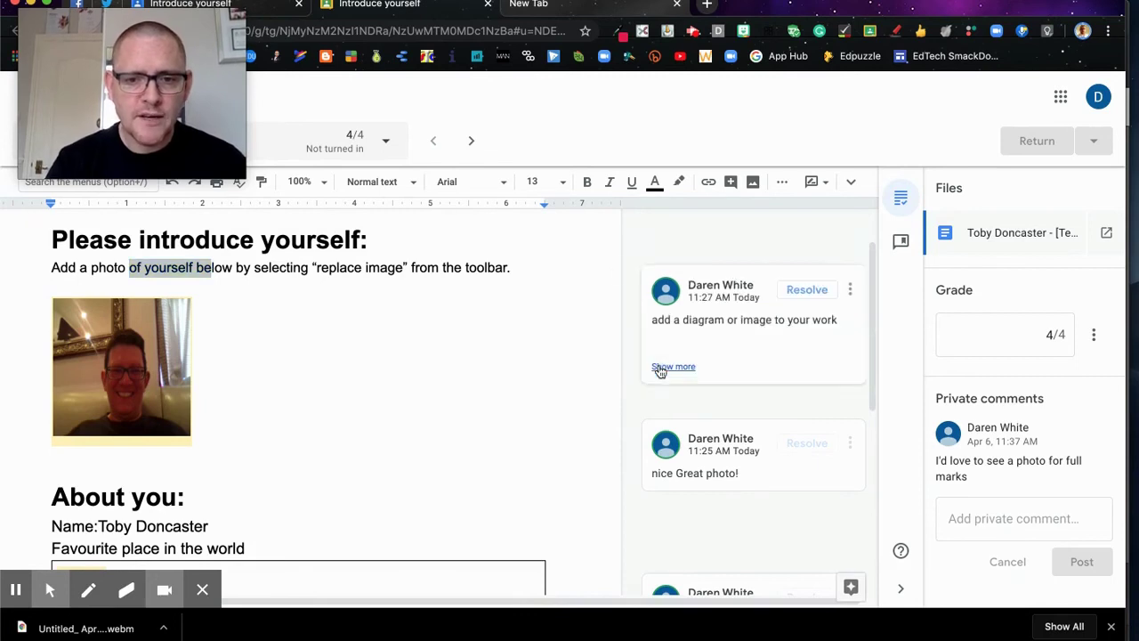
scroll(392, 397, "down", 5)
- Attach the bank comment 'Please explain your thinking' to the word Lasagne
scroll(391, 397, "down", 4)
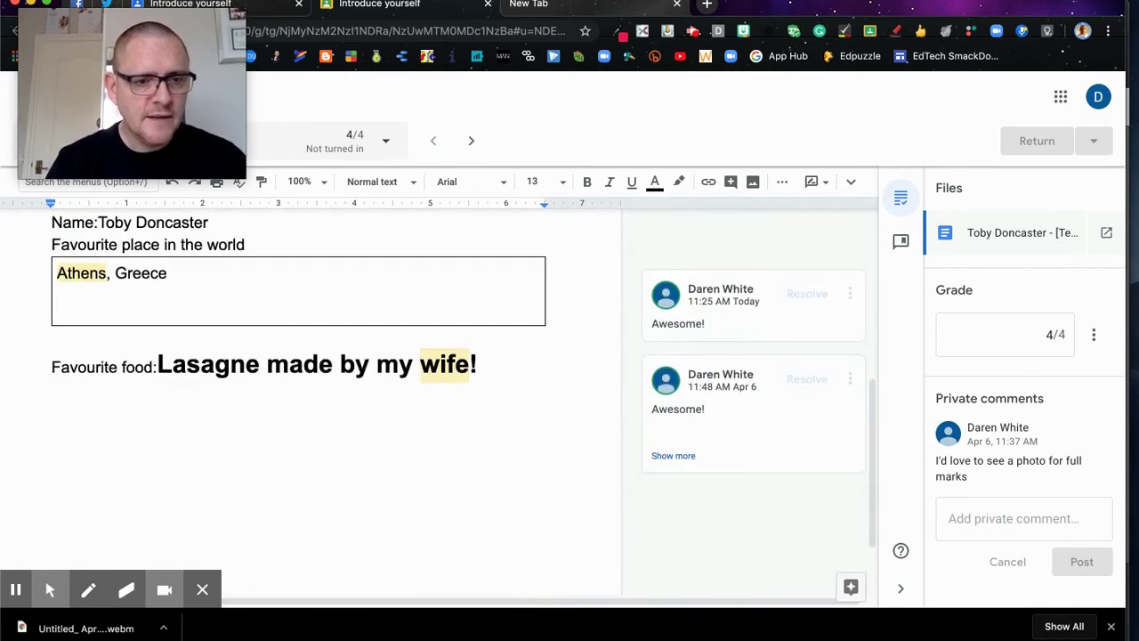
left_click_drag(158, 313, 255, 313)
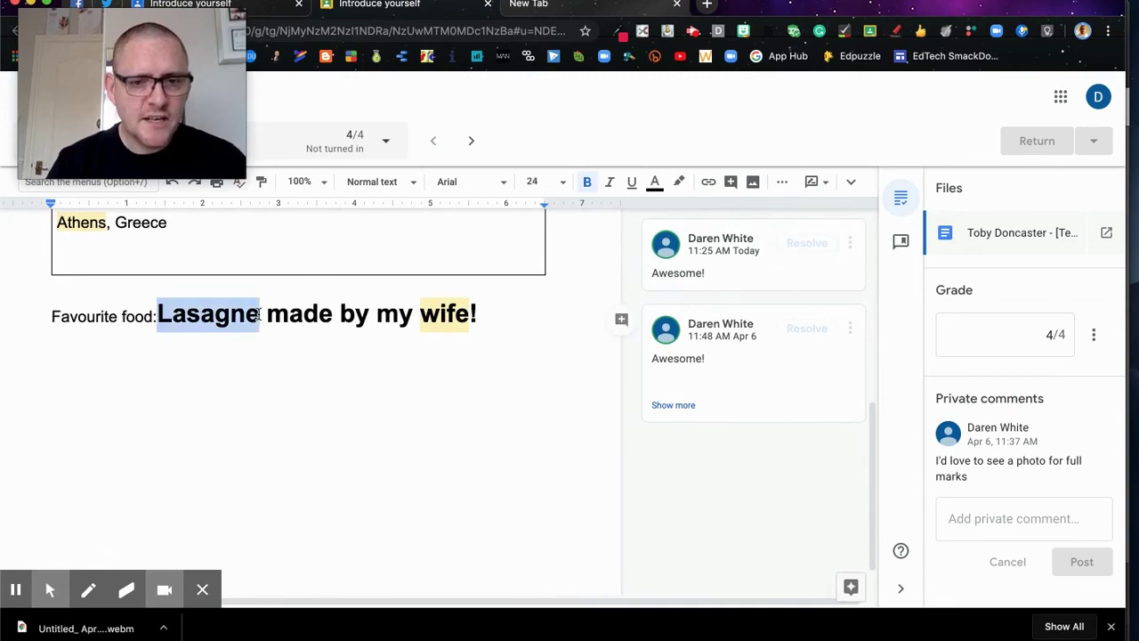
left_click(621, 319)
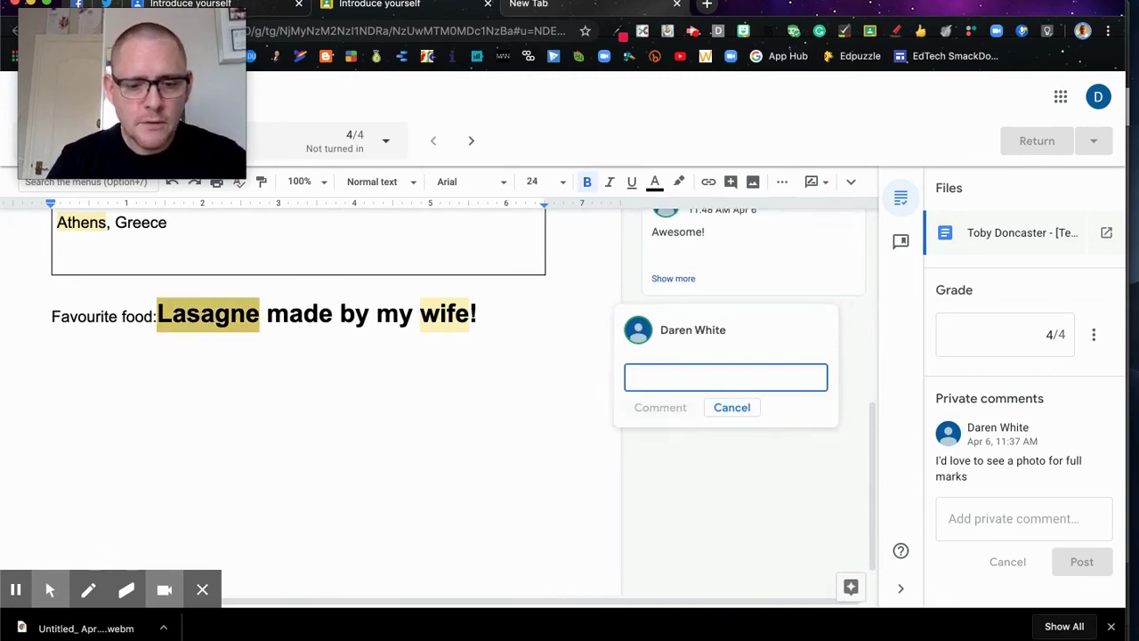
type("explain")
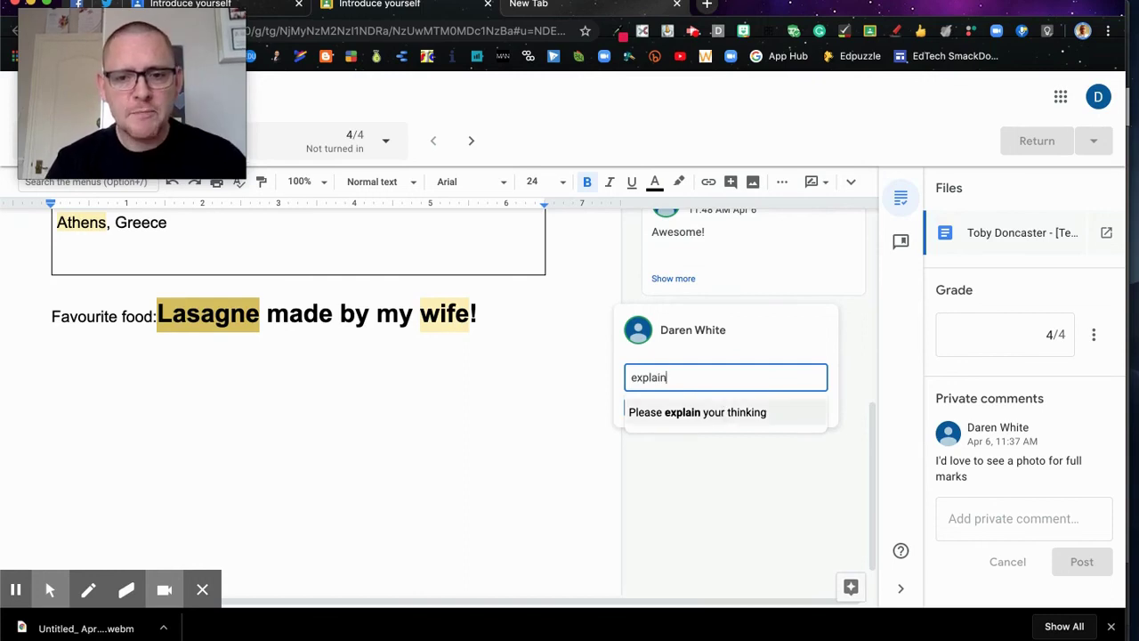
left_click(719, 415)
left_click(662, 406)
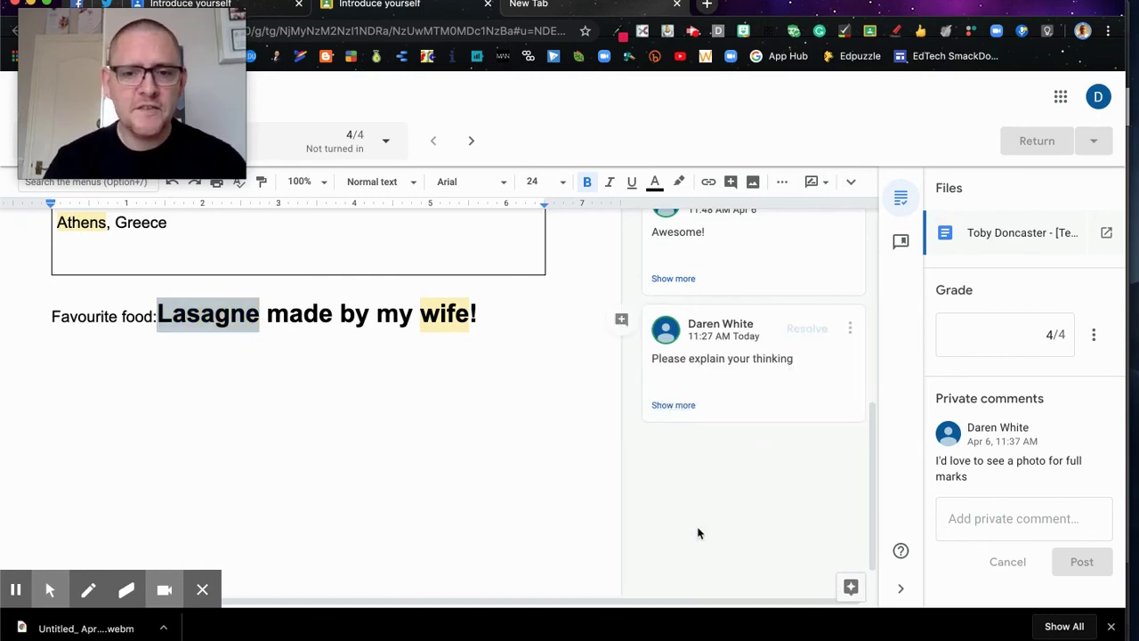
scroll(697, 531, "up", 3)
scroll(462, 399, "up", 5)
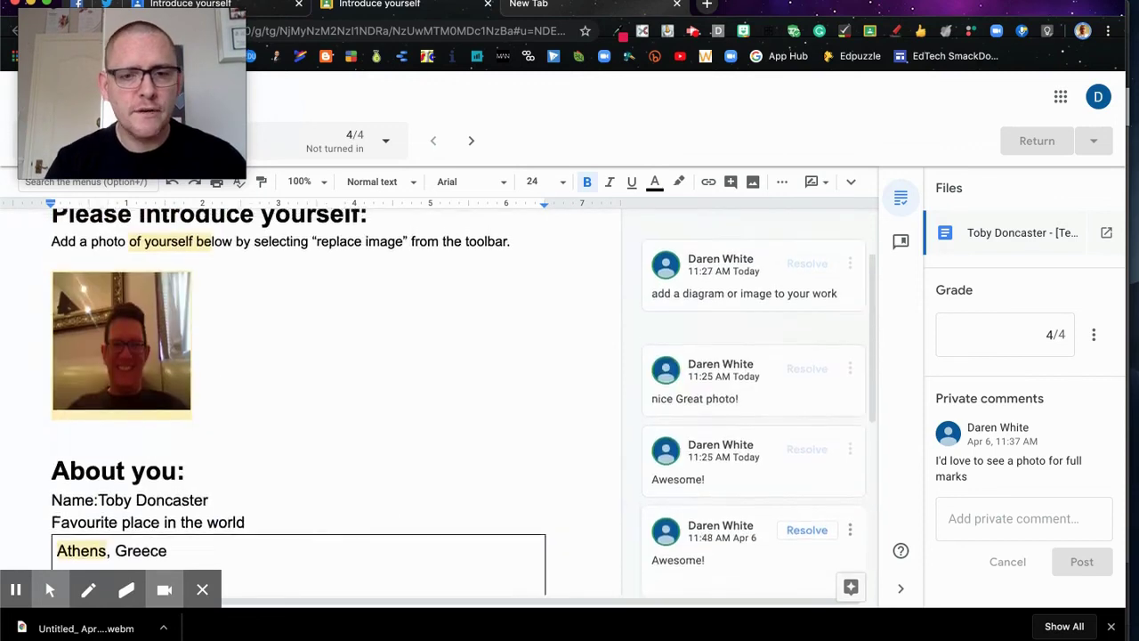